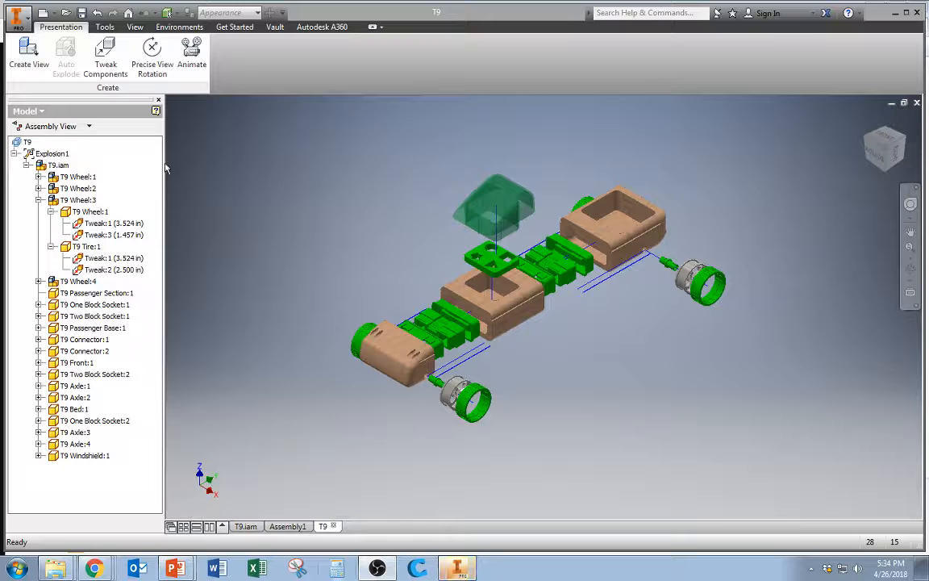
left_click(16, 16)
left_click(73, 62)
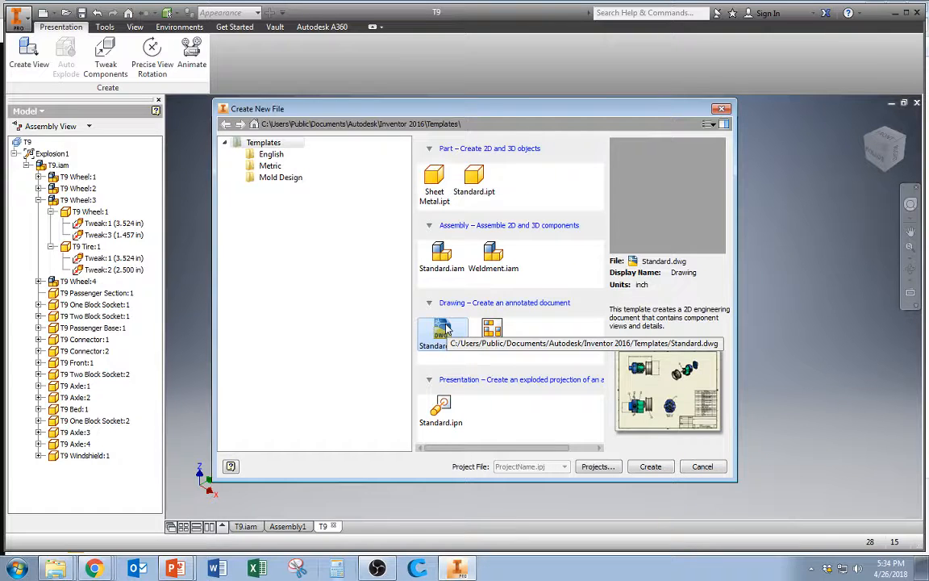
left_click(702, 467)
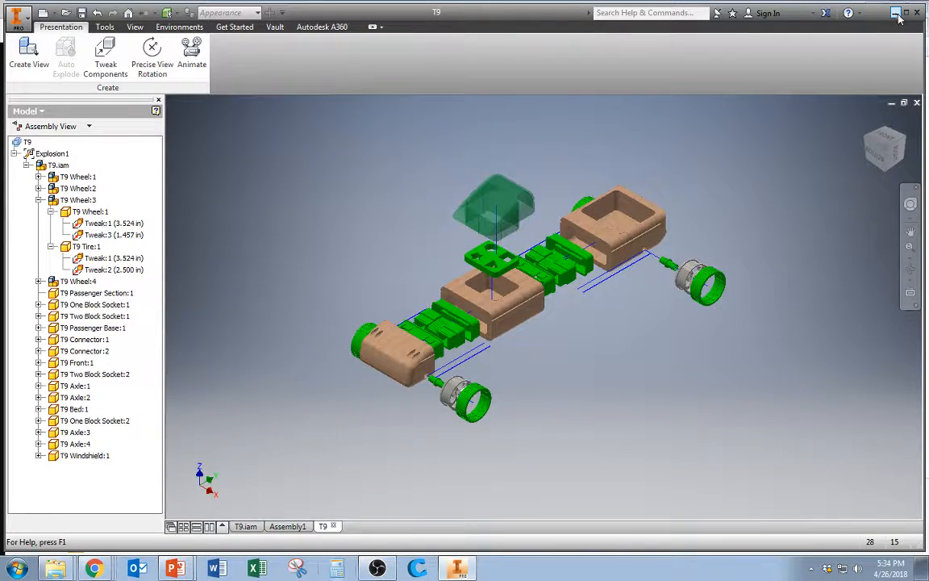
Open the setup in drawing from the Holt (2) PLTW folder
left_click(897, 14)
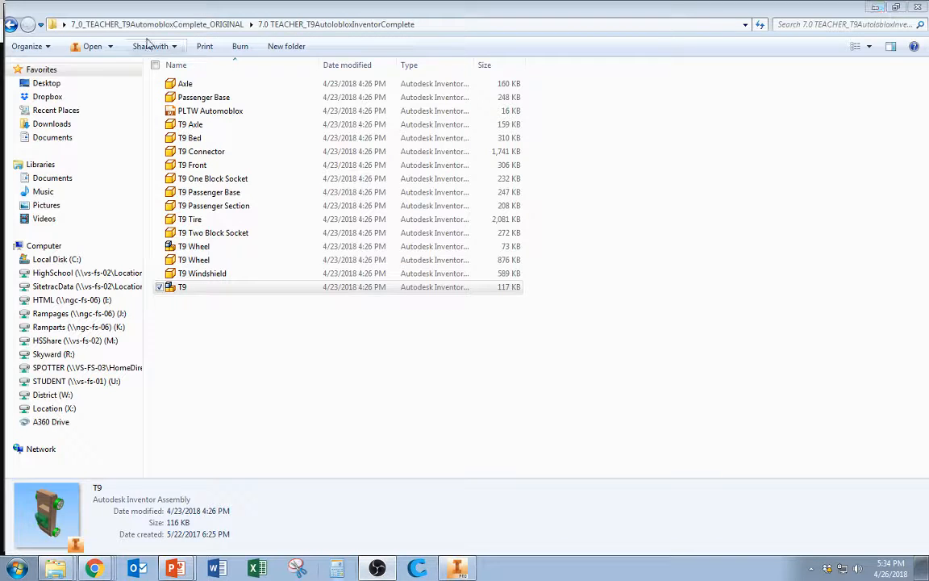
left_click(875, 6)
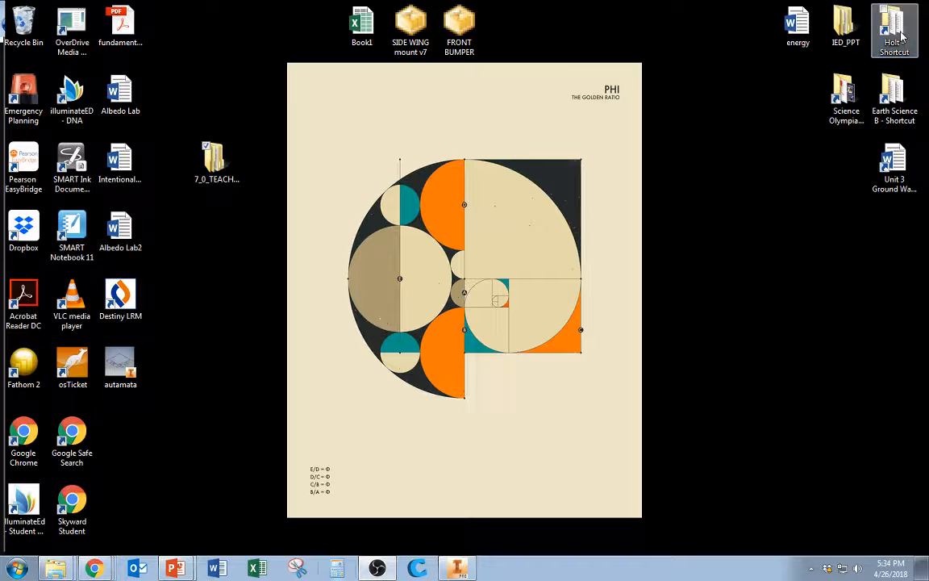
double_click(895, 36)
double_click(194, 94)
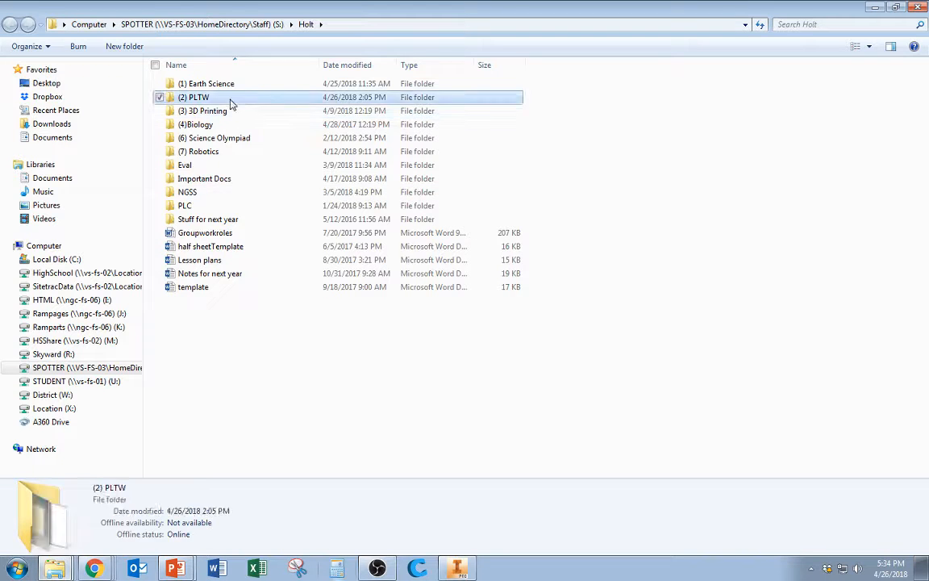
left_click(191, 369)
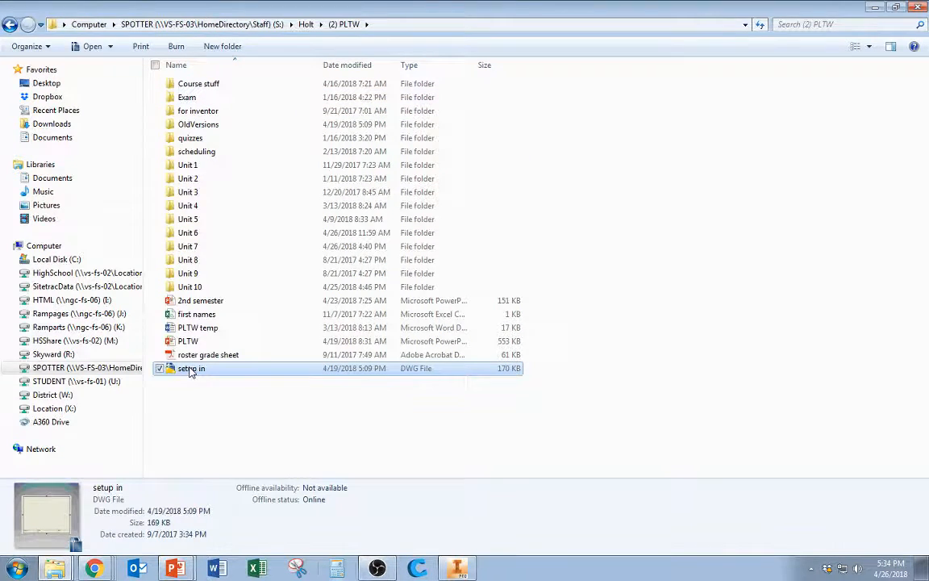
double_click(192, 369)
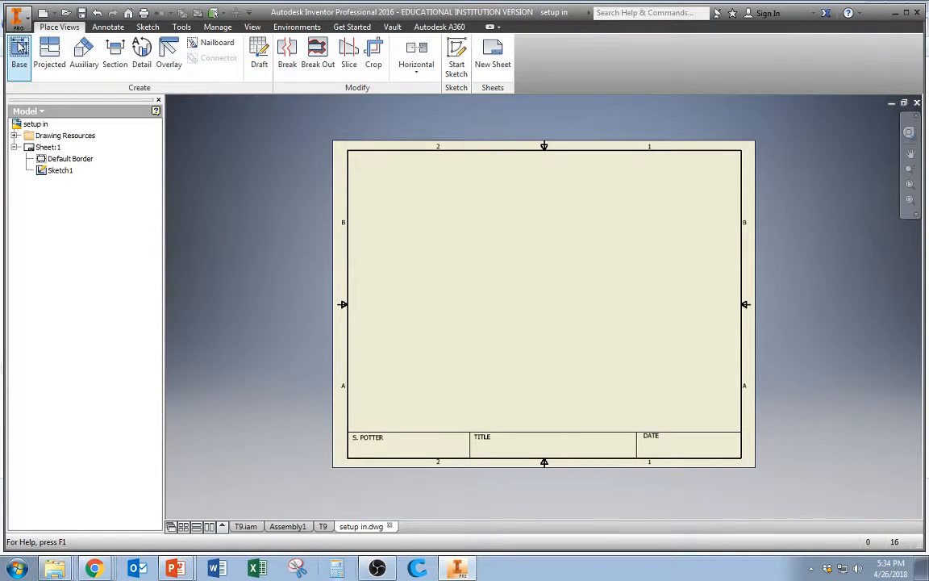
Try to save the T9 presentation as T9 in the Unit 7 folder
left_click(18, 53)
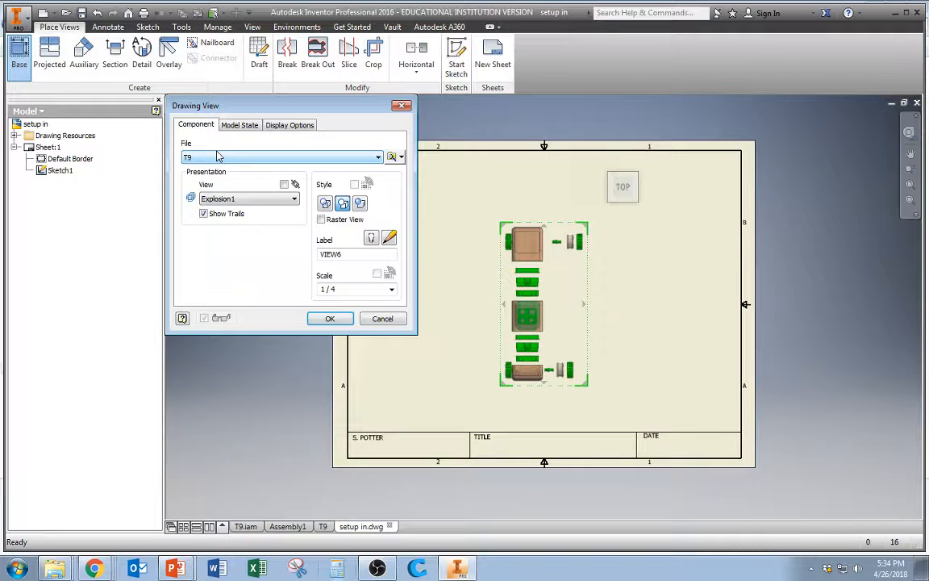
left_click(324, 527)
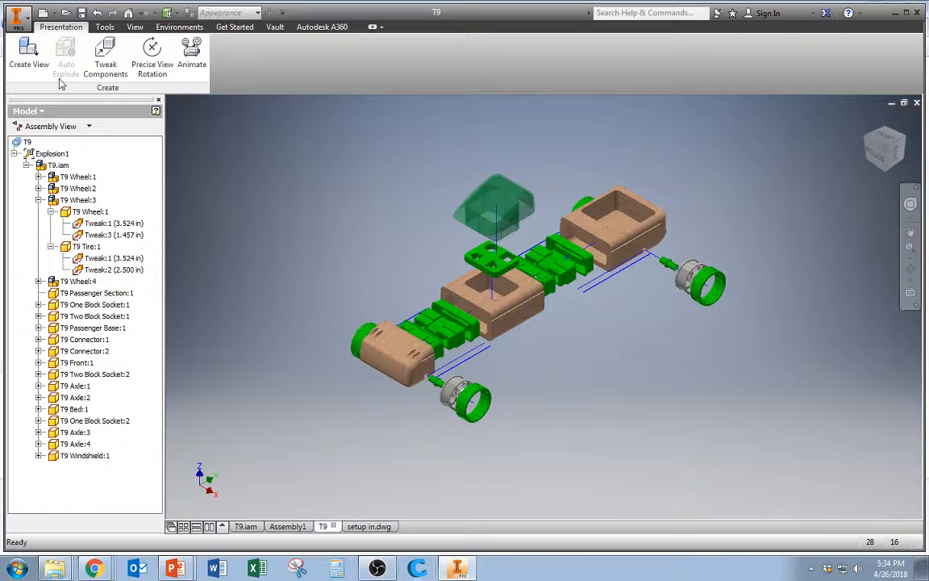
left_click(17, 16)
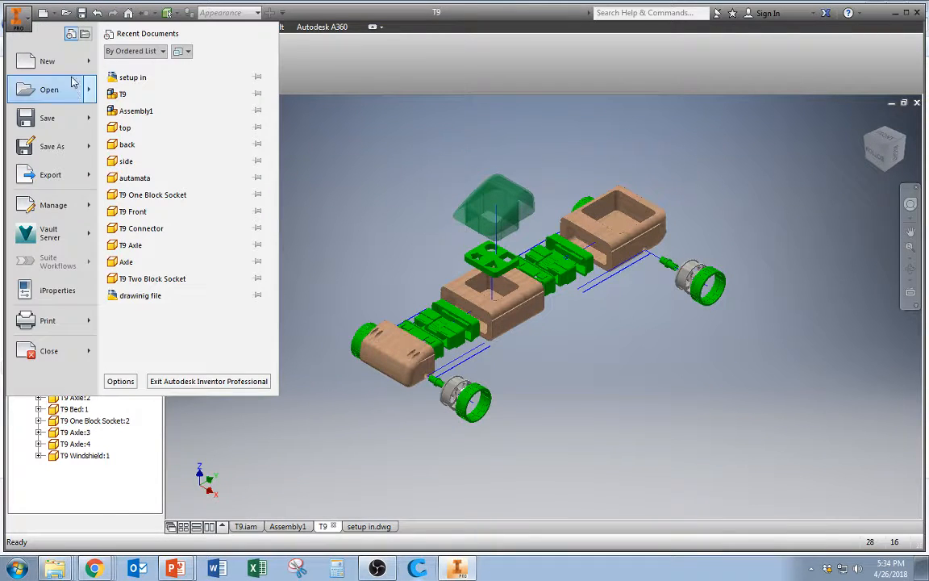
left_click(60, 145)
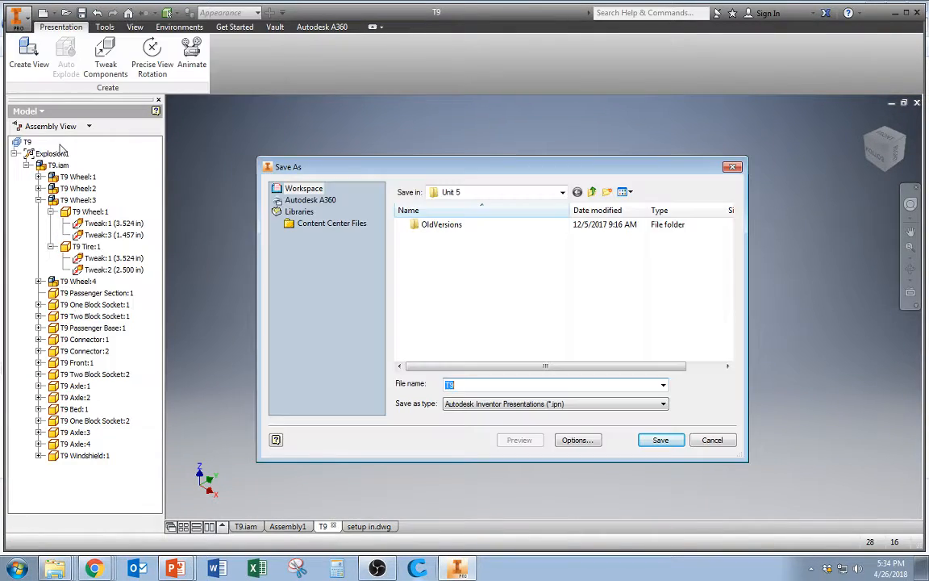
left_click(594, 192)
scroll(496, 330, "down", 2)
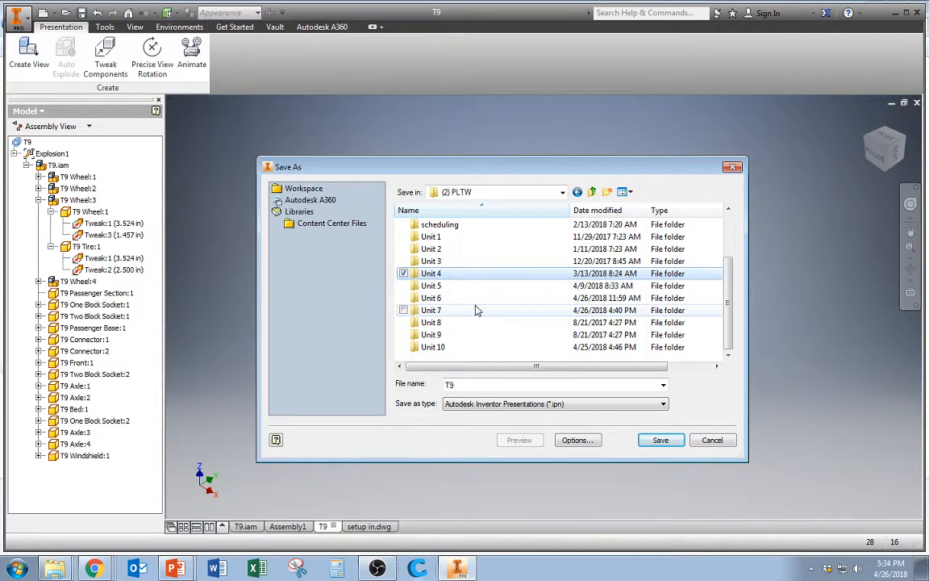
double_click(476, 310)
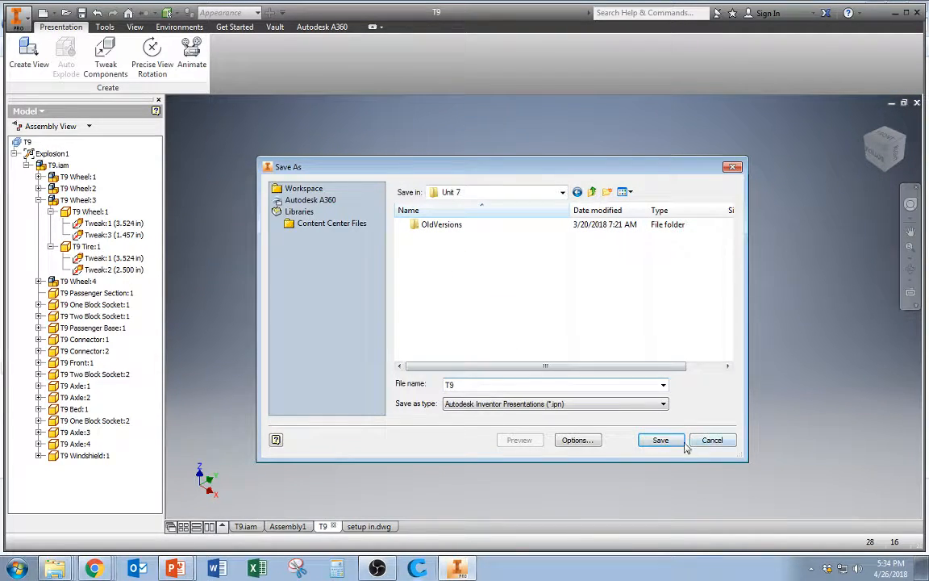
left_click(658, 440)
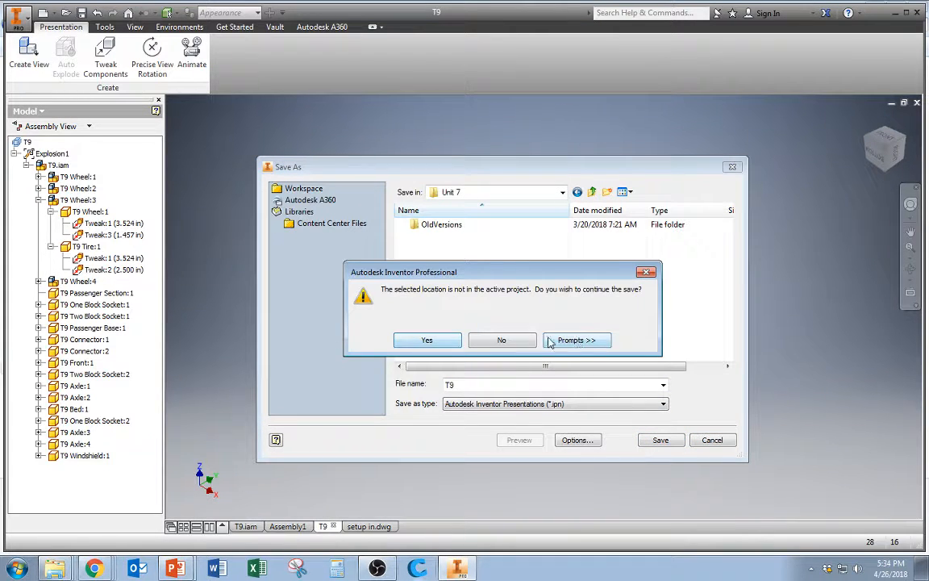
left_click(426, 340)
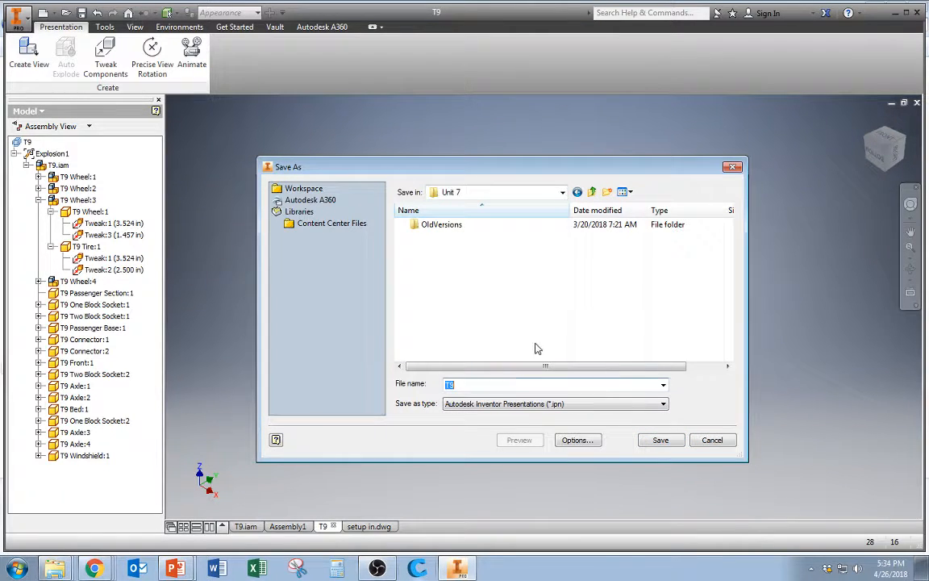
Save the T9 presentation in the 7.0 TEACHER_T9AutolobloxInventorComplete folder on the Desktop
left_click(593, 193)
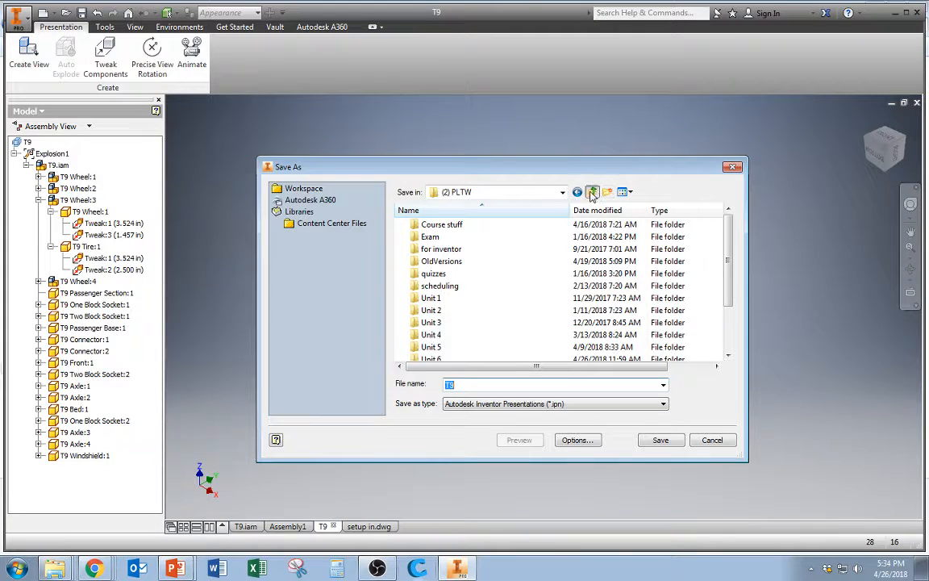
left_click(592, 193)
left_click(592, 193)
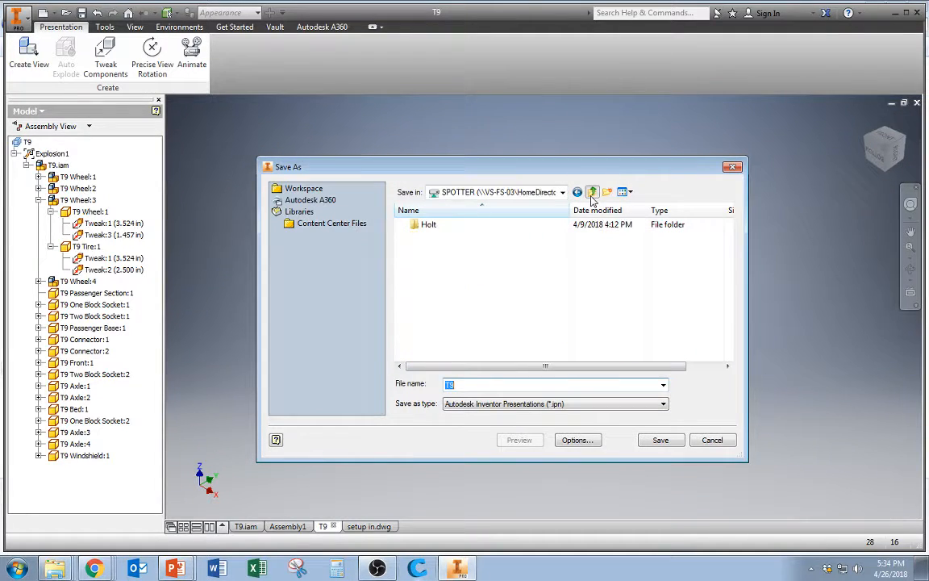
left_click(592, 194)
left_click(593, 193)
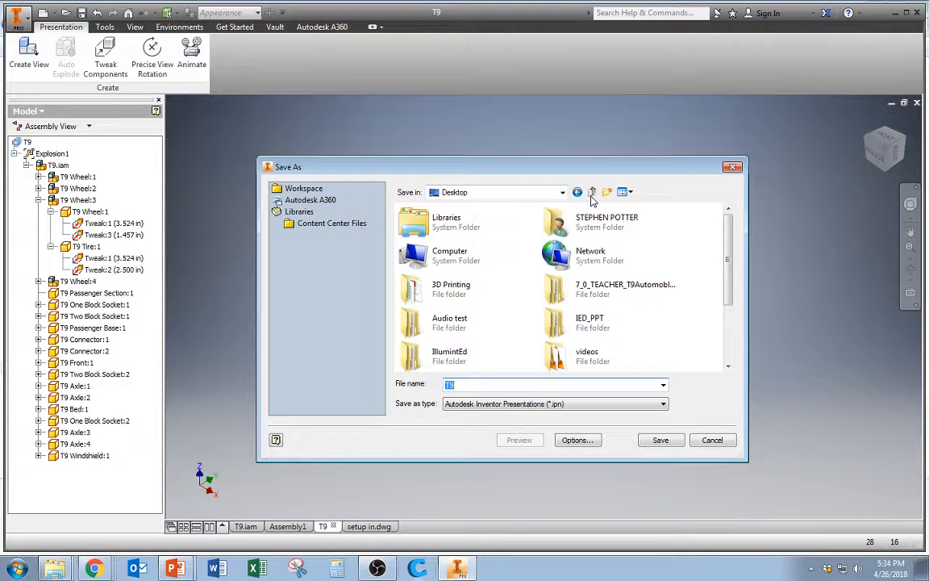
double_click(593, 280)
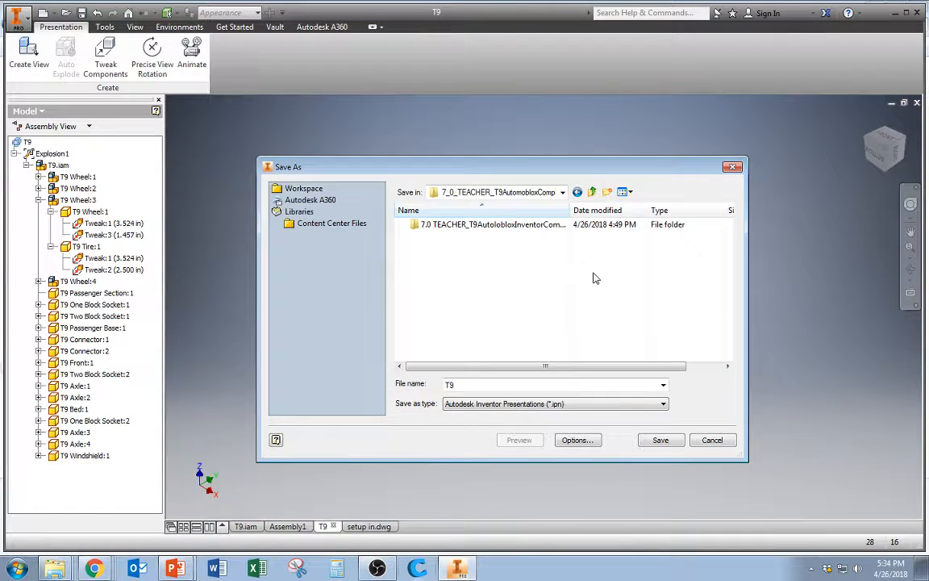
double_click(473, 230)
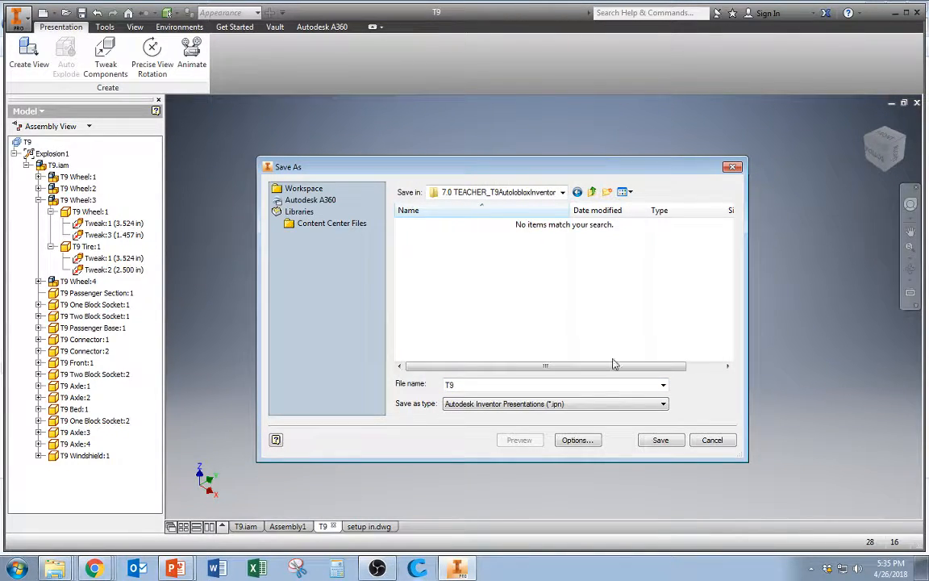
left_click(660, 441)
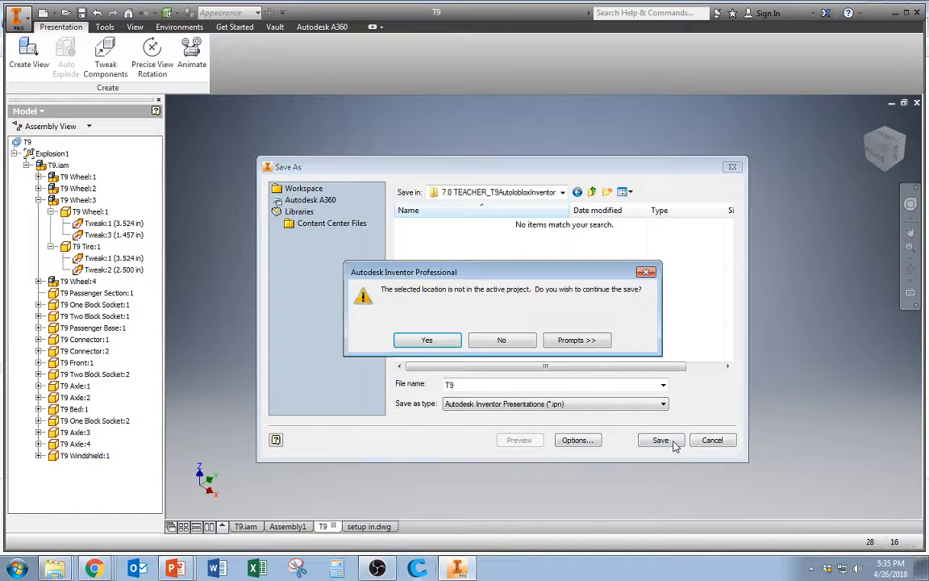
left_click(428, 341)
Confirm saving T9.ipn together with all its dependent files
left_click(539, 353)
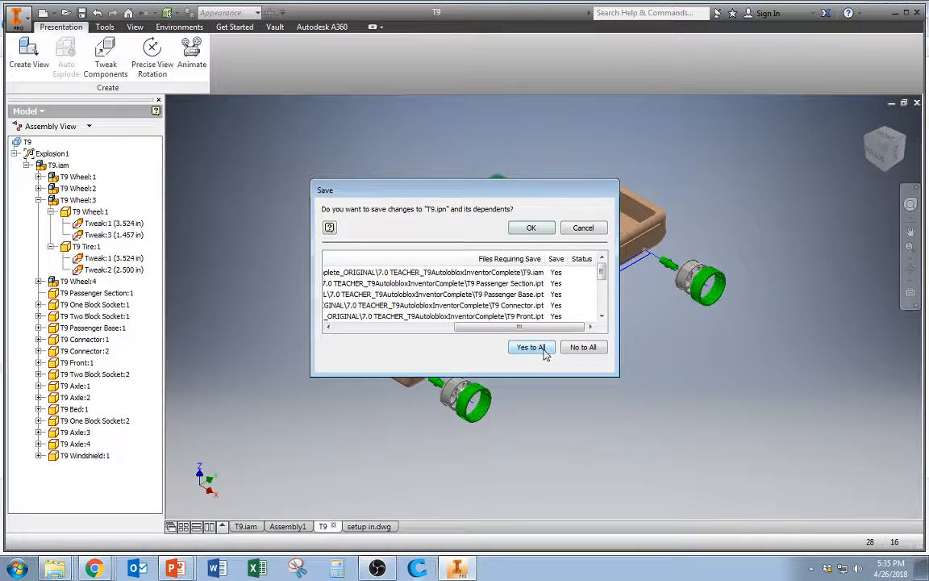
left_click(588, 352)
left_click(530, 347)
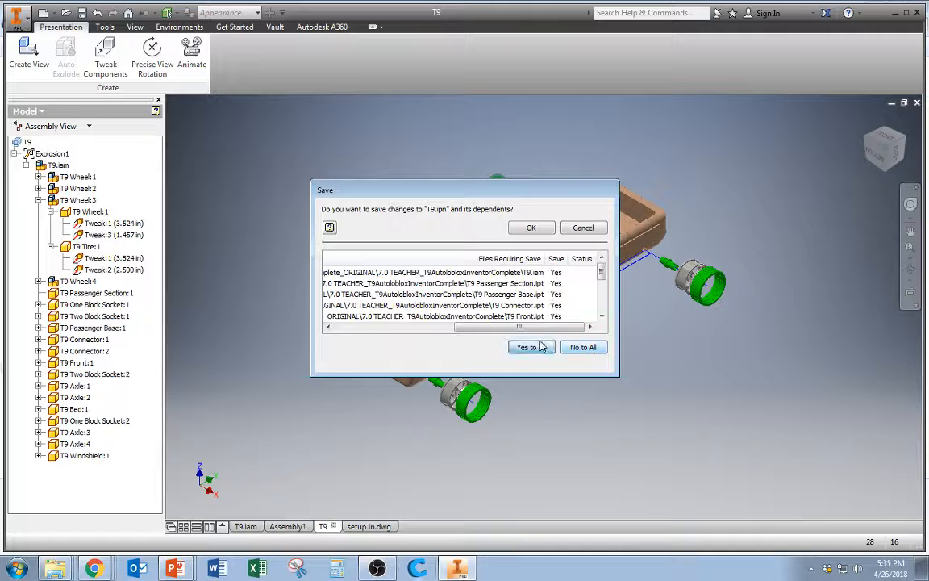
left_click(531, 228)
left_click(523, 264)
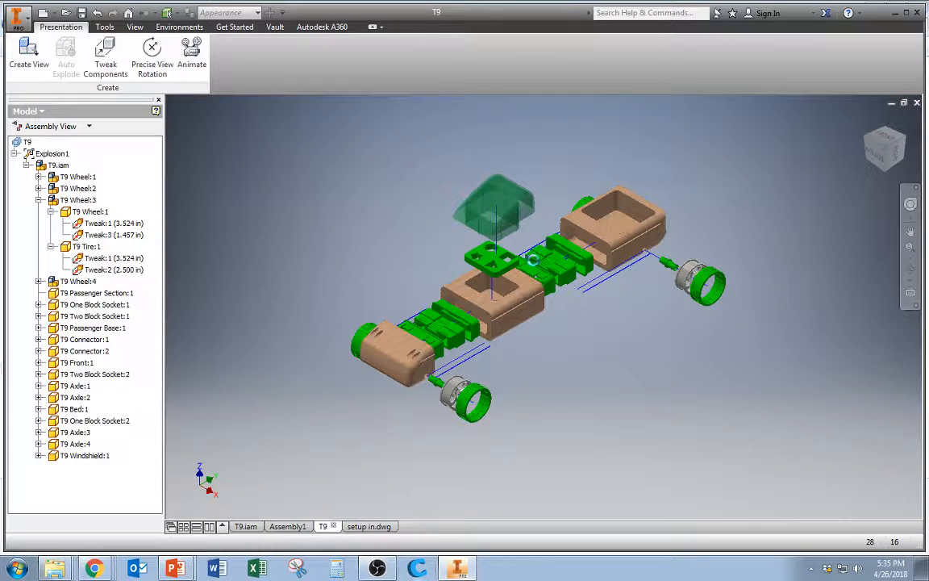
Place a top base view of the T9 presentation's Explosion1 at 1/4 scale on the setup in sheet
left_click(359, 528)
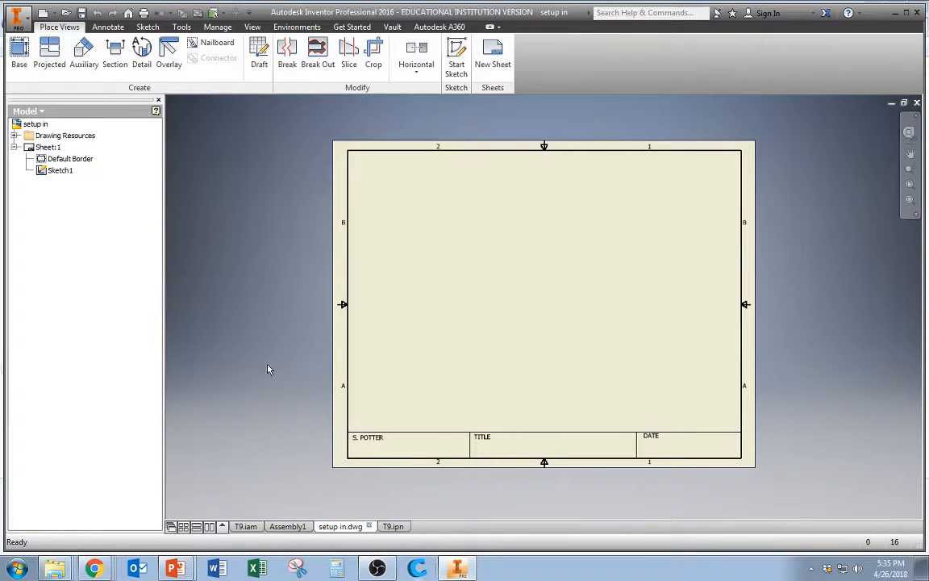
left_click(19, 55)
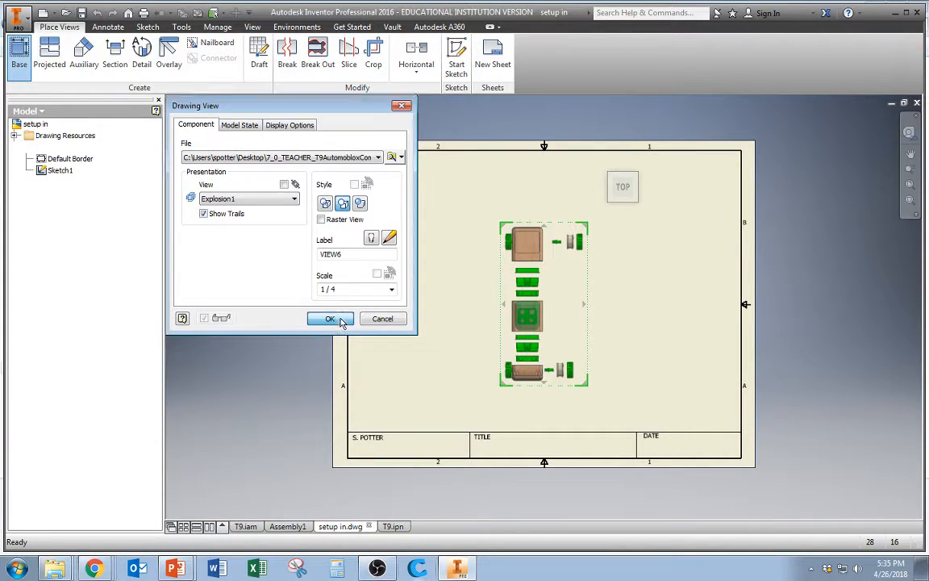
left_click(340, 319)
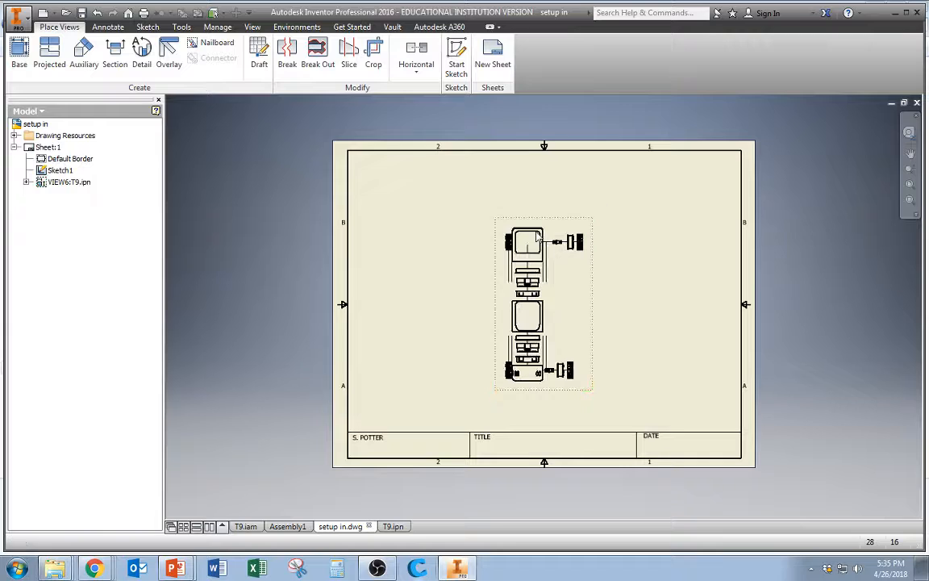
Delete the placed base view from the sheet
left_click(521, 223)
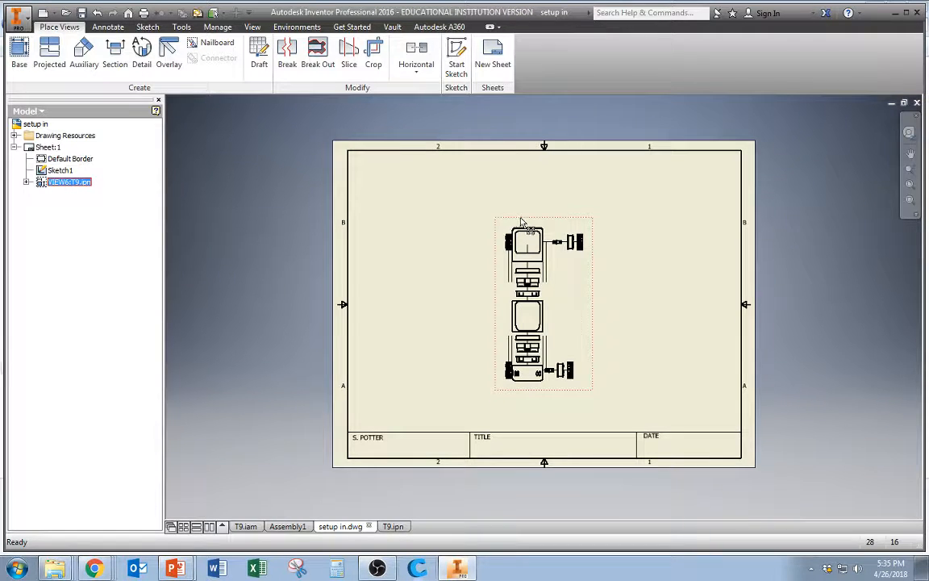
key("Delete")
left_click(514, 312)
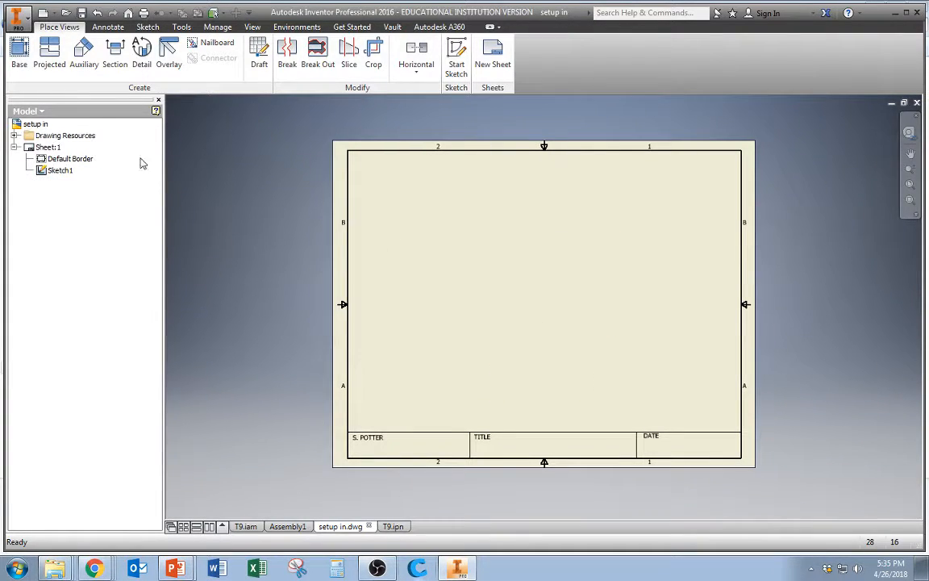
Place an isometric base view of the T9 presentation's Explosion1 at 1/3 scale on the sheet
left_click(18, 55)
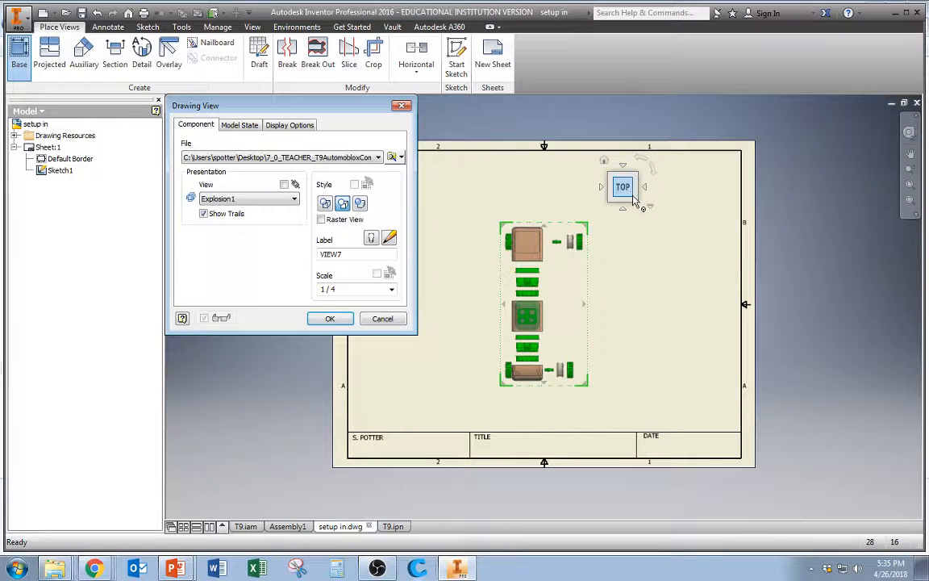
left_click(636, 201)
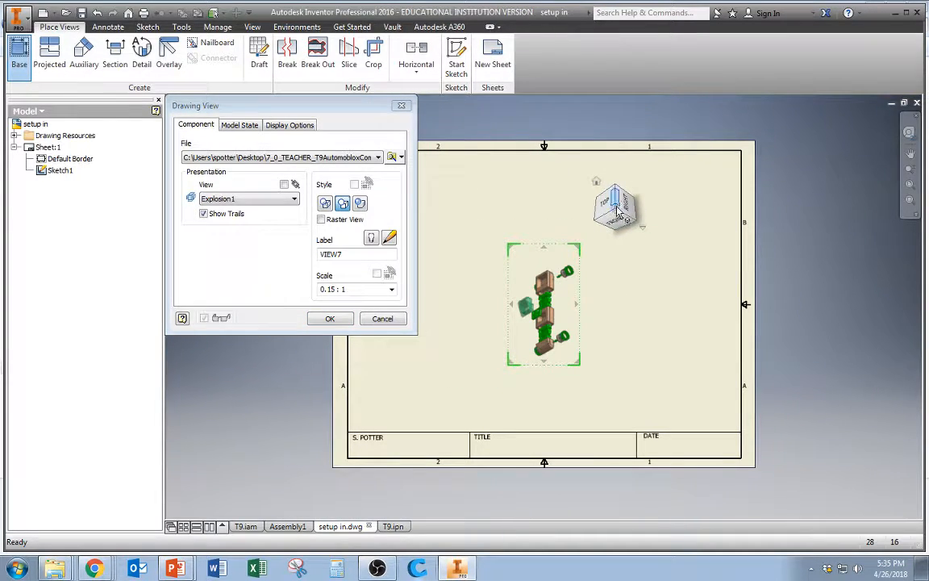
left_click(599, 222)
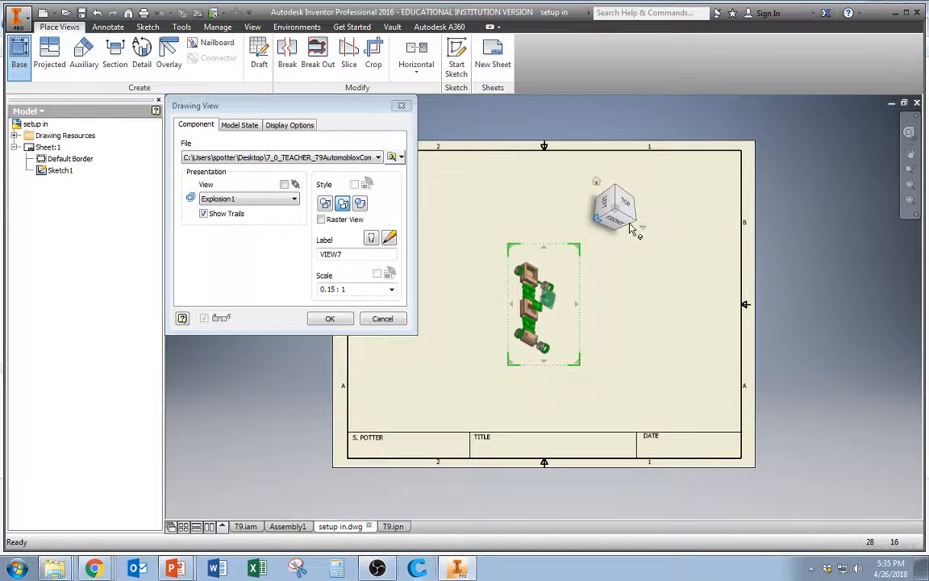
left_click(620, 211)
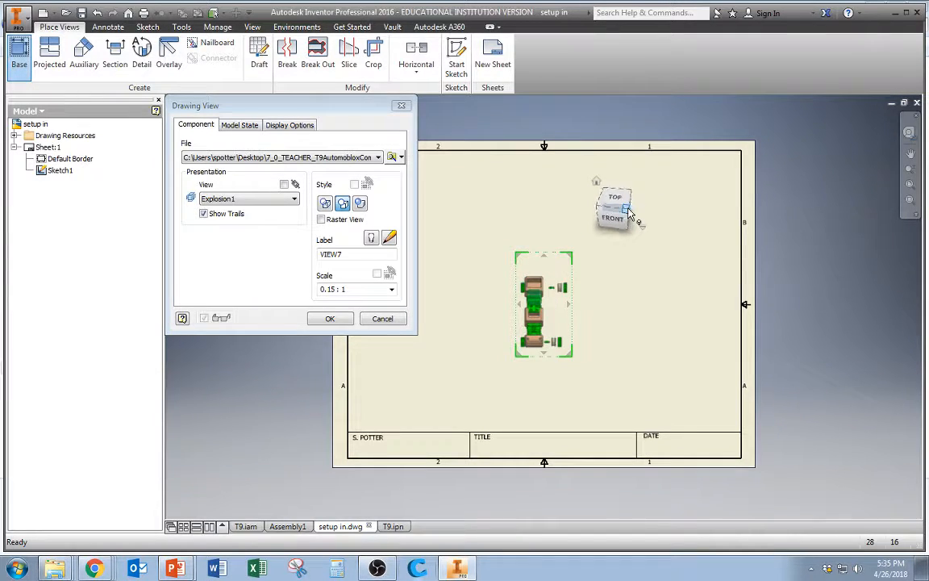
left_click(628, 212)
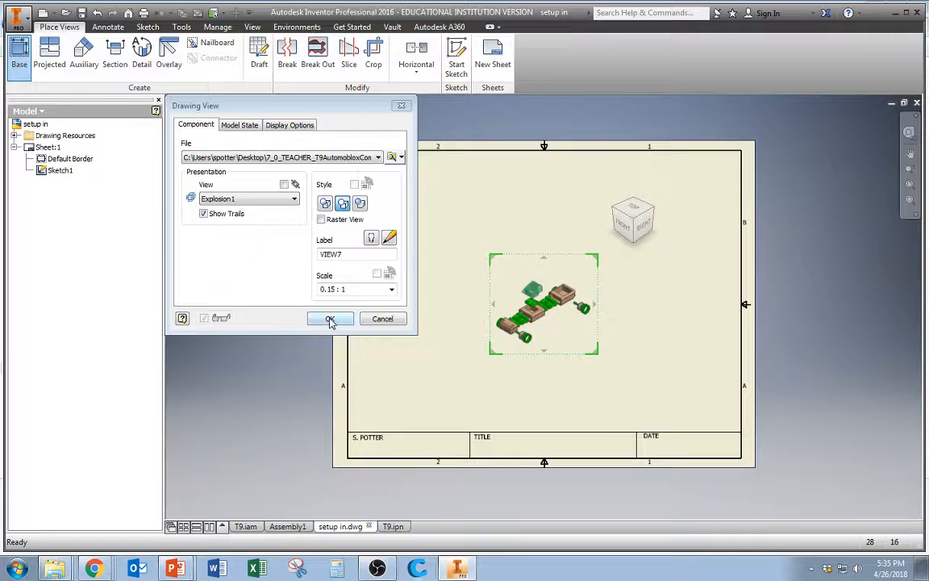
left_click(391, 291)
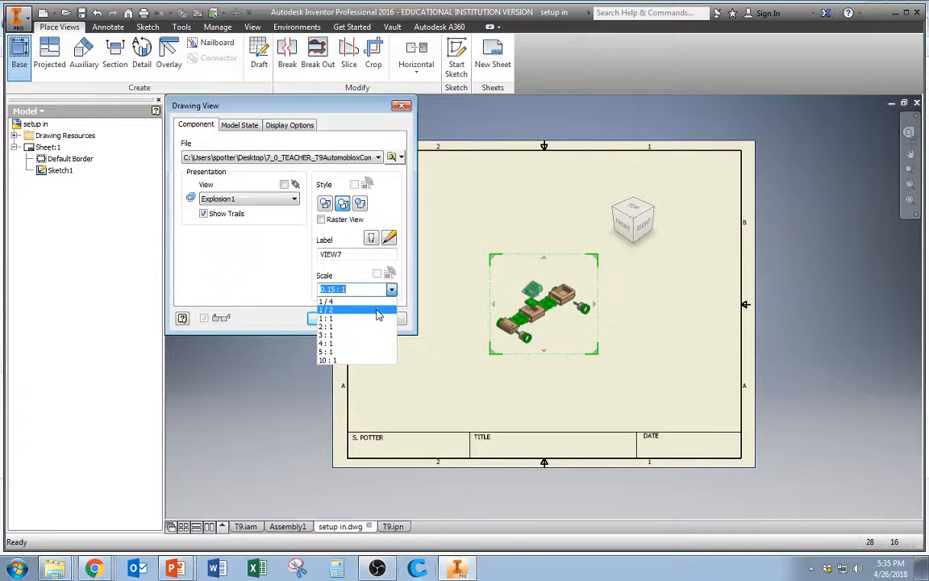
left_click(377, 312)
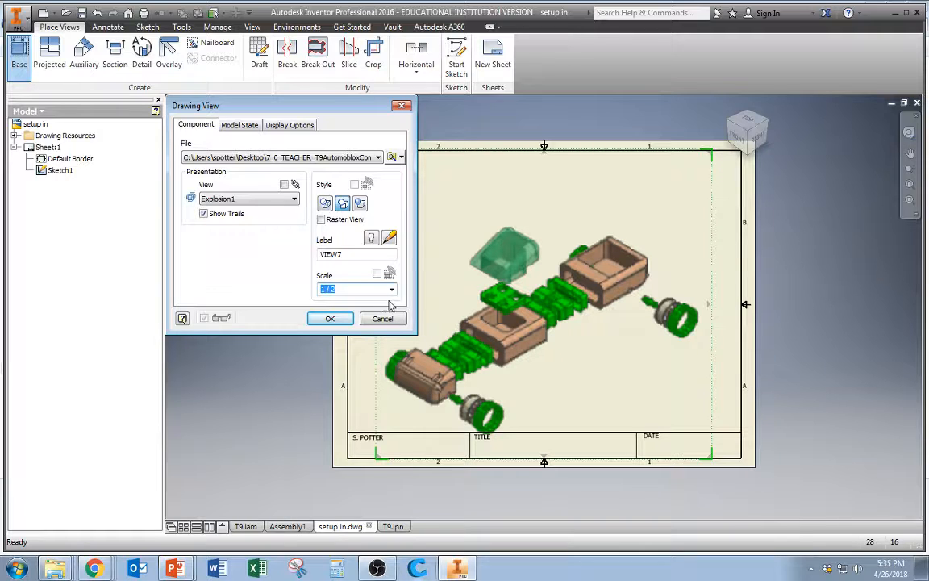
left_click(343, 289)
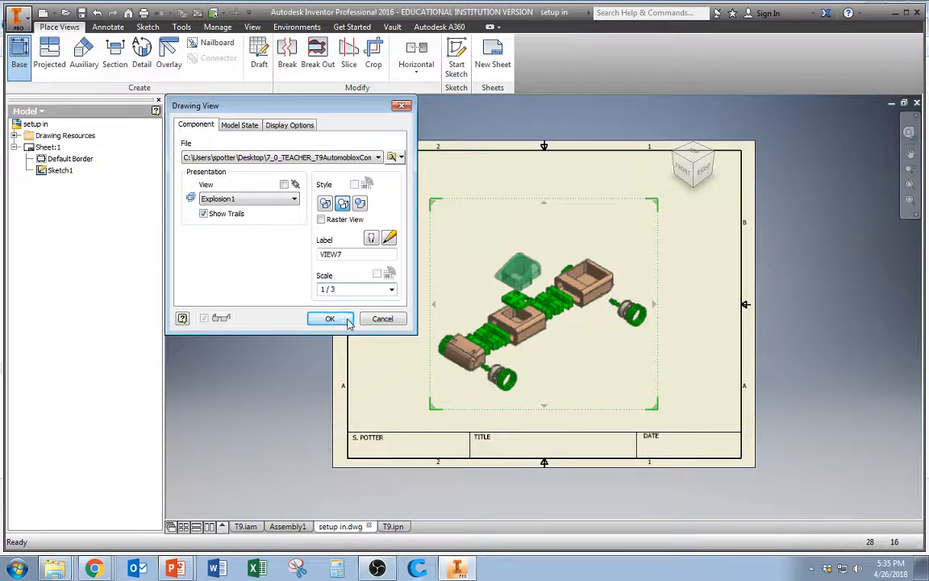
left_click(341, 318)
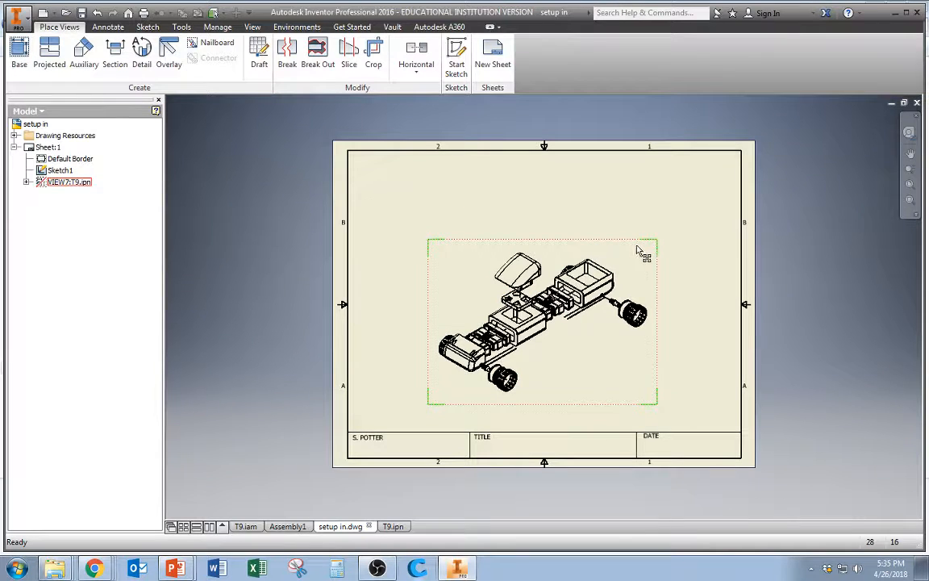
Move the base view slightly and set its display style to shaded
mouse_move(575, 225)
left_mouse_down()
mouse_move(554, 208)
mouse_move(593, 244)
left_mouse_up()
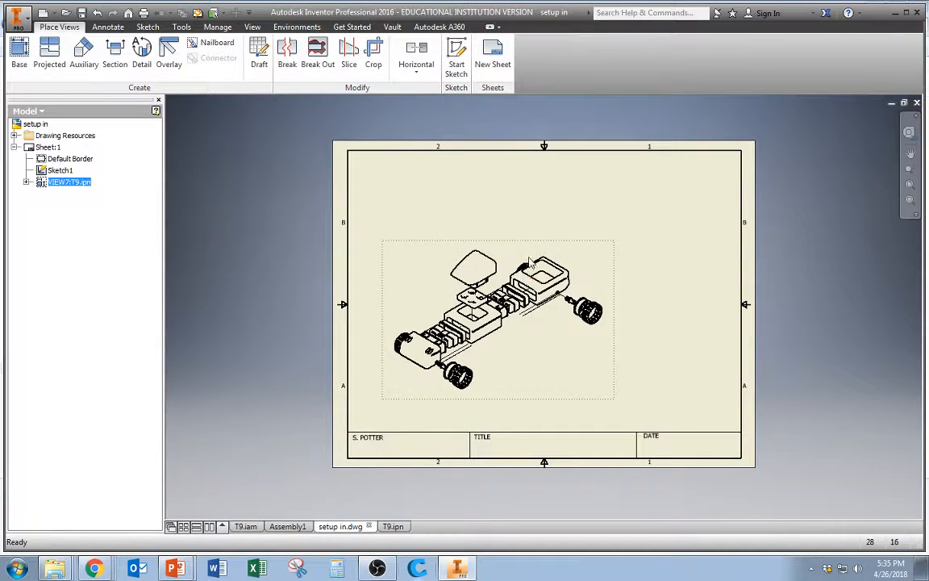
double_click(478, 219)
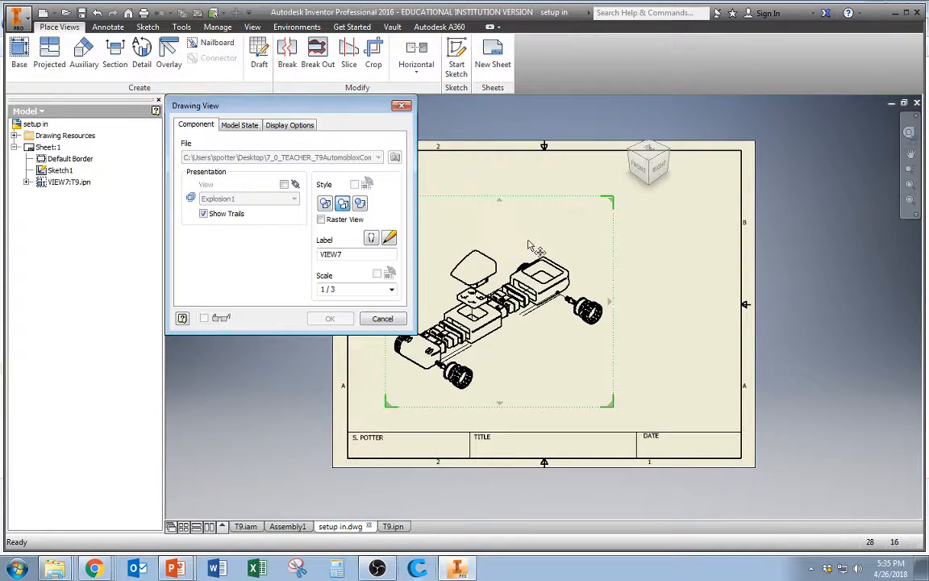
left_click(359, 205)
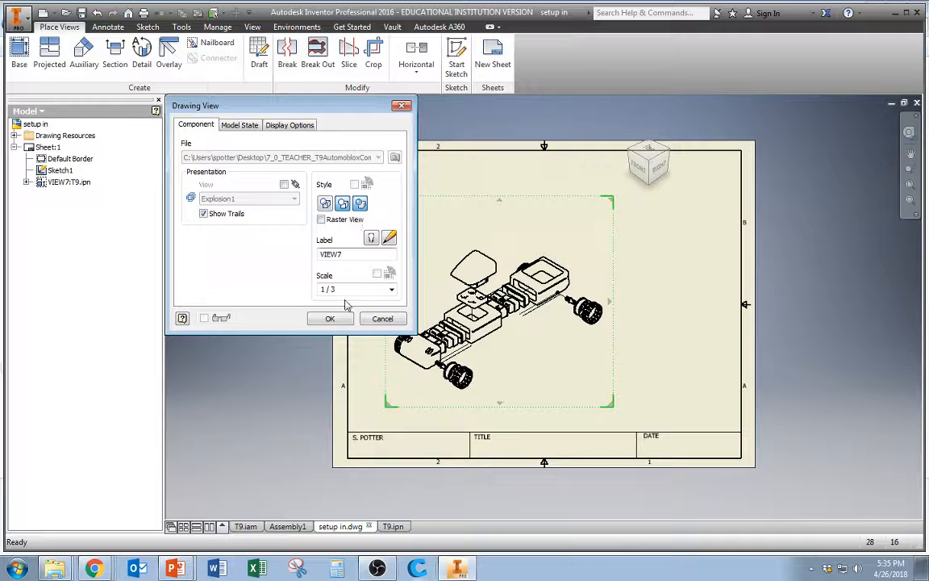
left_click(332, 319)
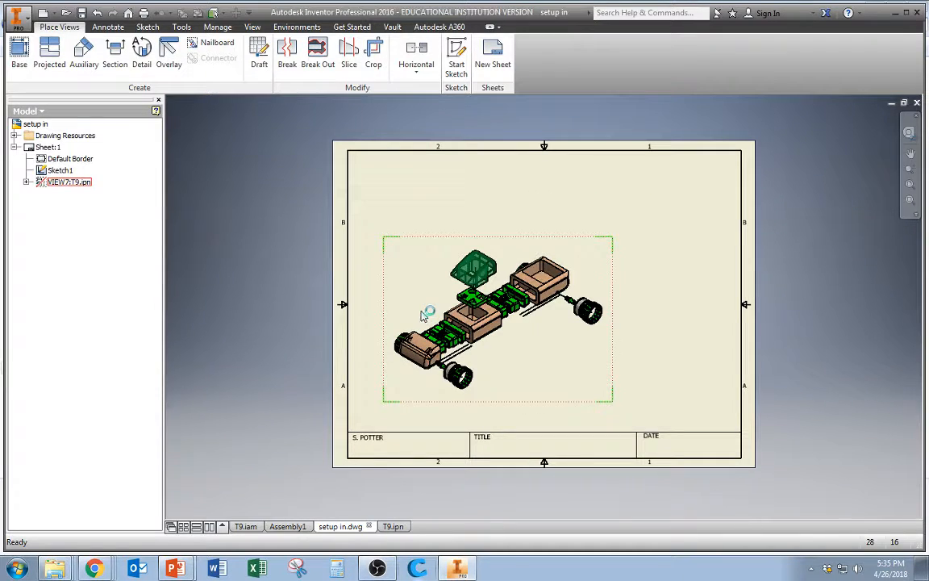
Shift the base view slightly toward the sheet's lower left
scroll(560, 321, "down", 2)
scroll(557, 321, "up", 6)
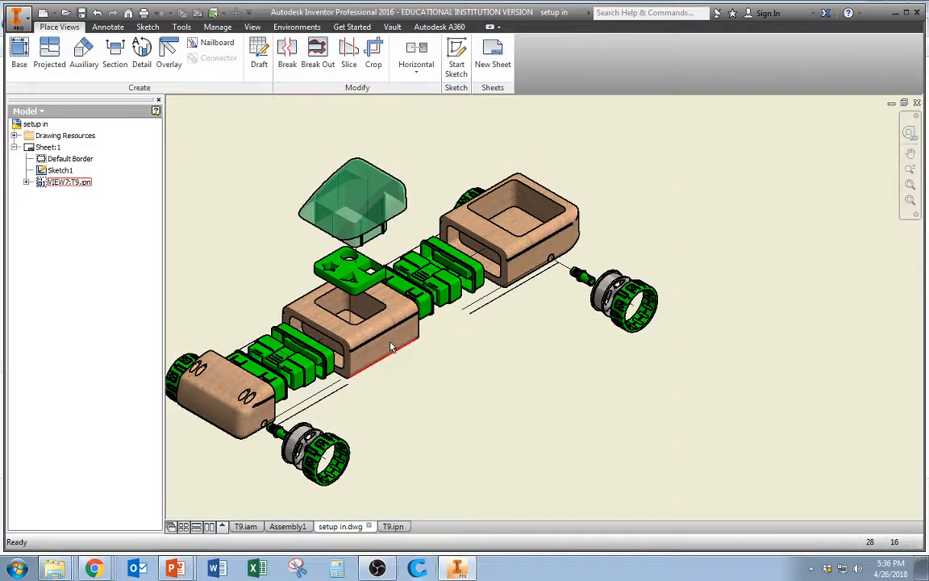
scroll(456, 428, "down", 3)
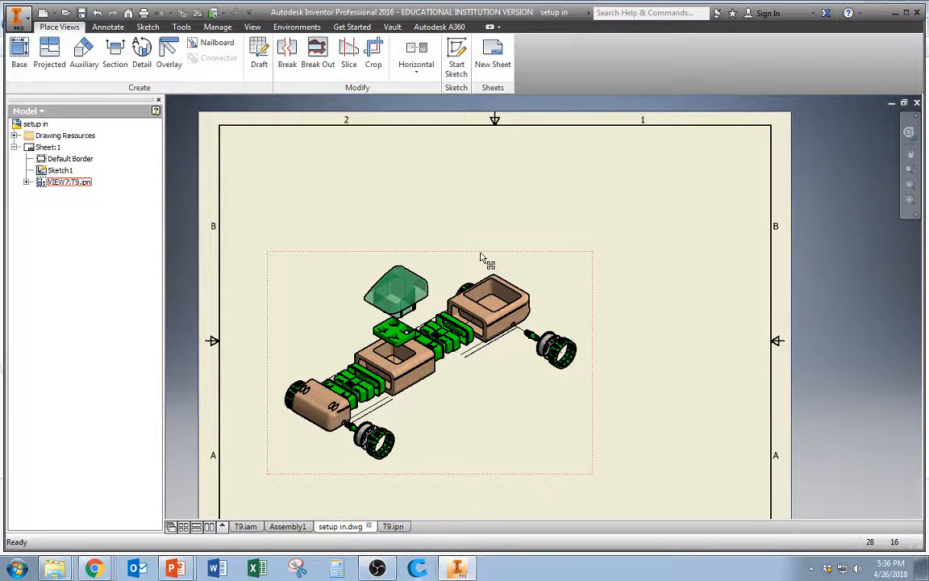
mouse_move(480, 257)
left_mouse_down()
mouse_move(461, 259)
mouse_move(465, 249)
left_mouse_up()
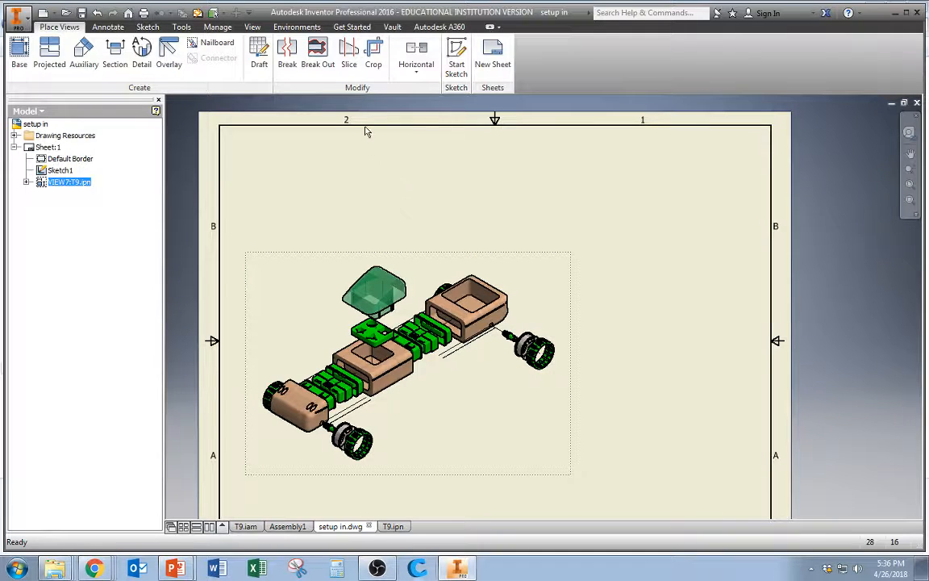
left_click(907, 13)
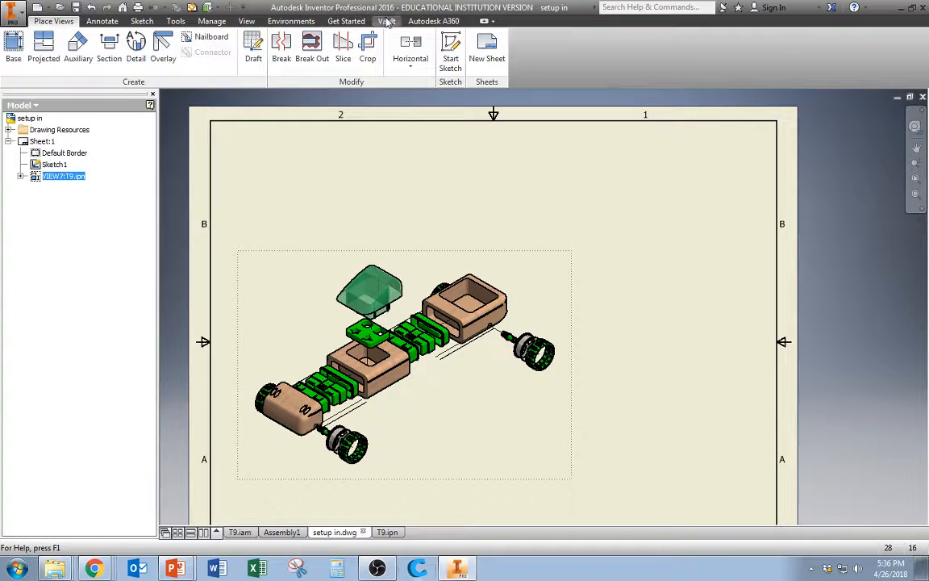
left_click(212, 21)
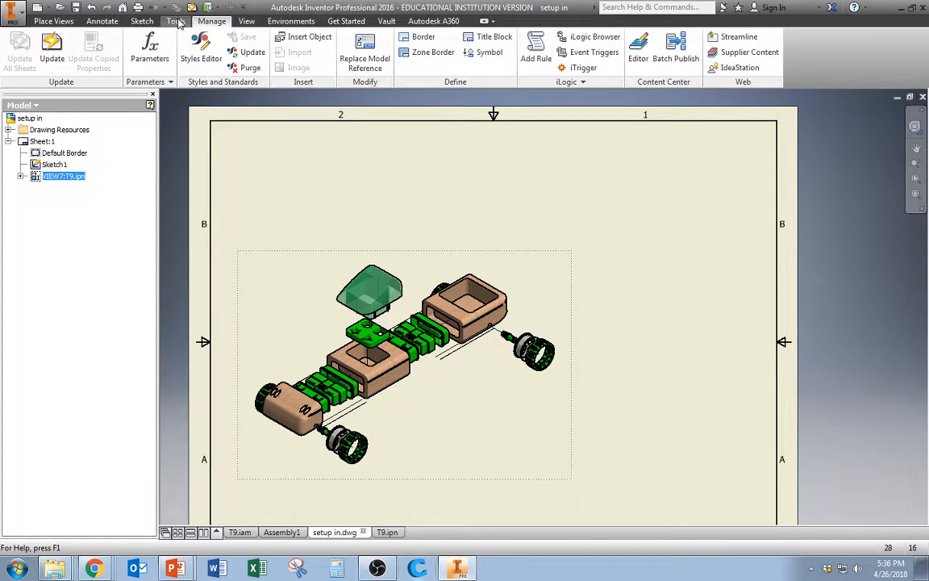
left_click(177, 22)
left_click(142, 21)
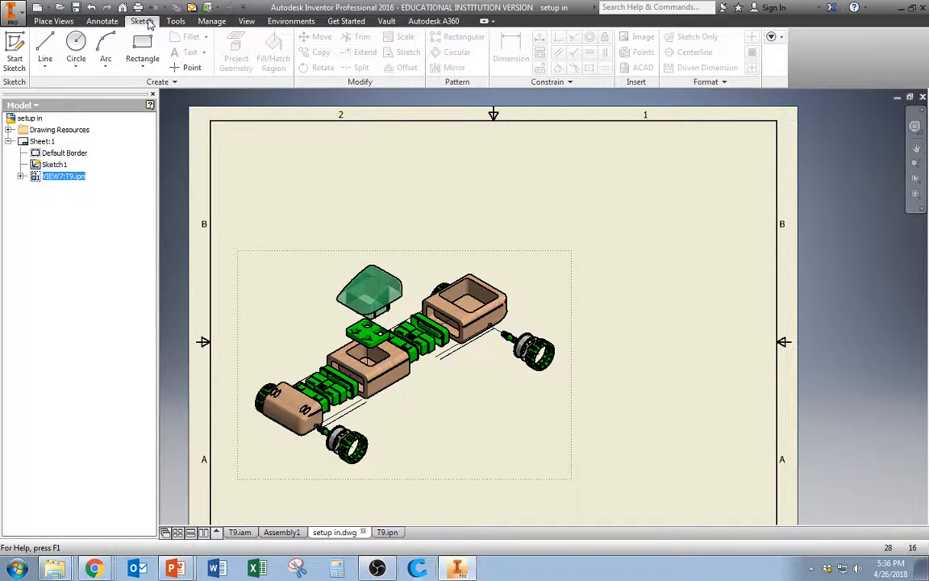
Insert a parts list for the T9 view at the border's upper-right corner and narrow its width
left_click(102, 21)
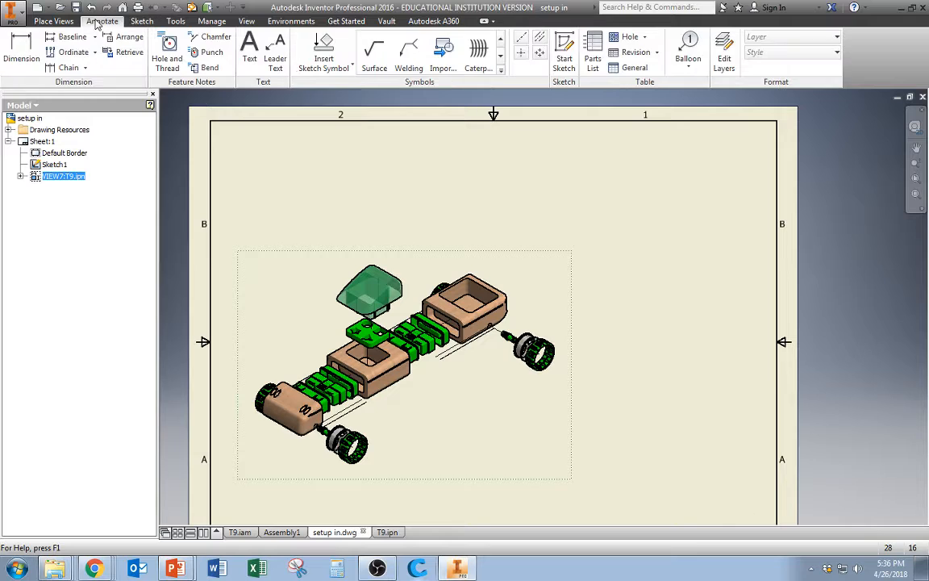
left_click(598, 71)
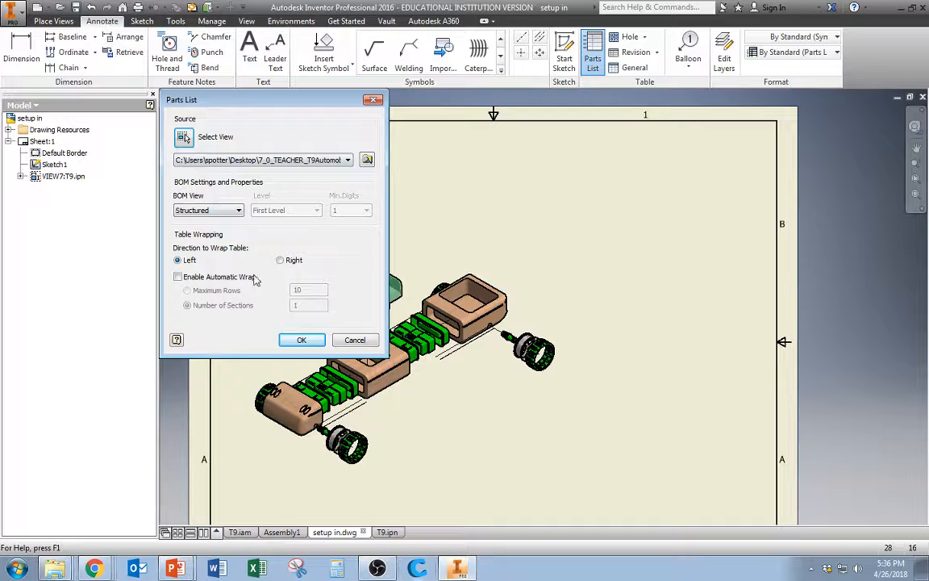
left_click(302, 342)
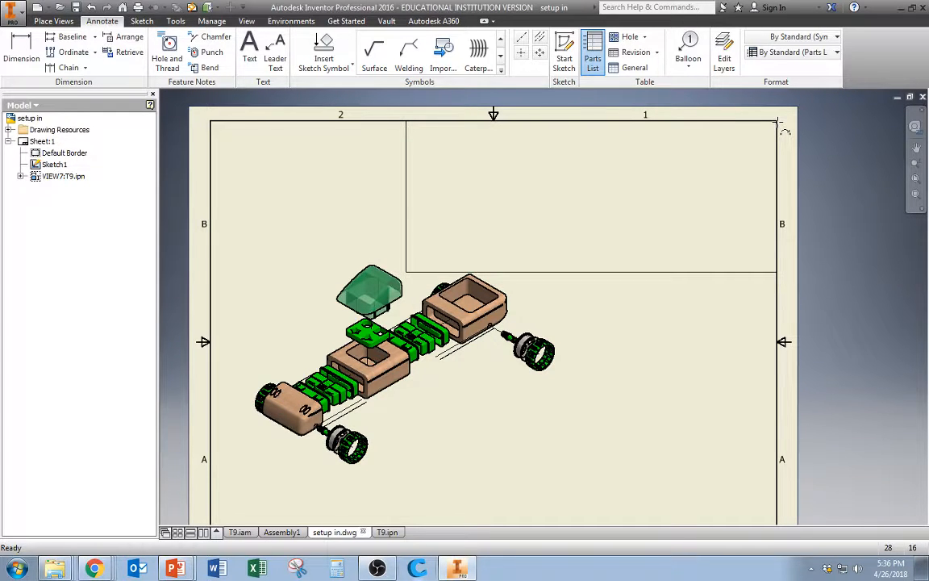
scroll(767, 224, "up", 2)
scroll(763, 269, "down", 5)
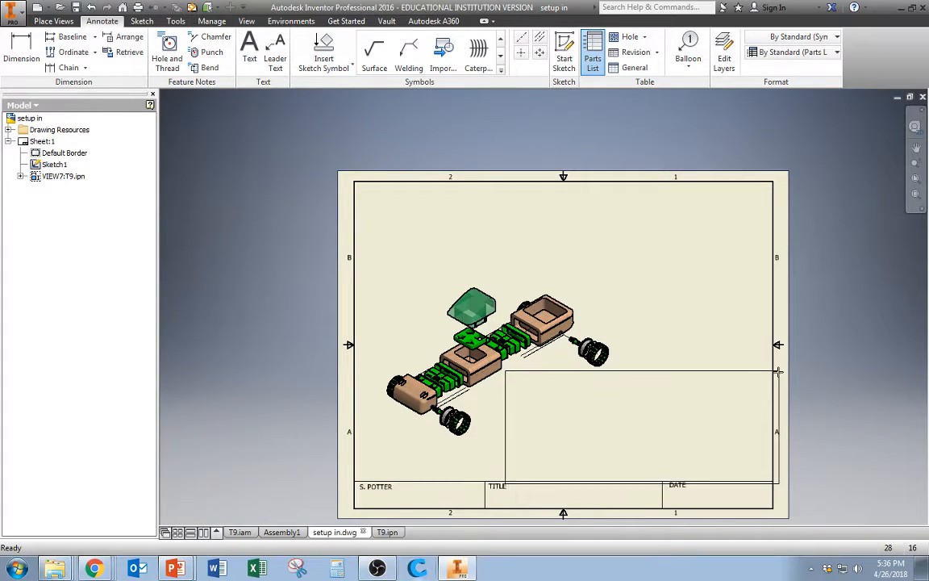
left_click(773, 183)
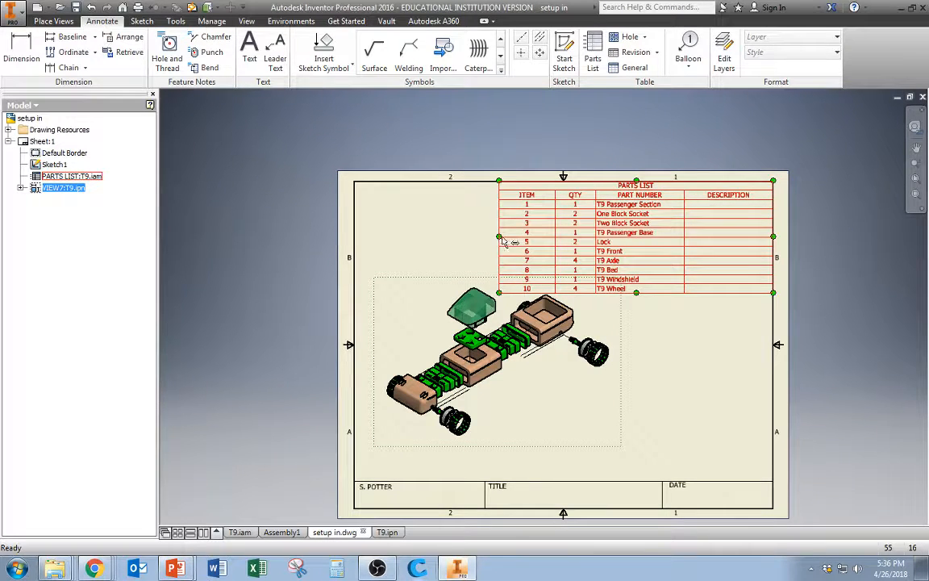
left_click_drag(502, 241, 537, 243)
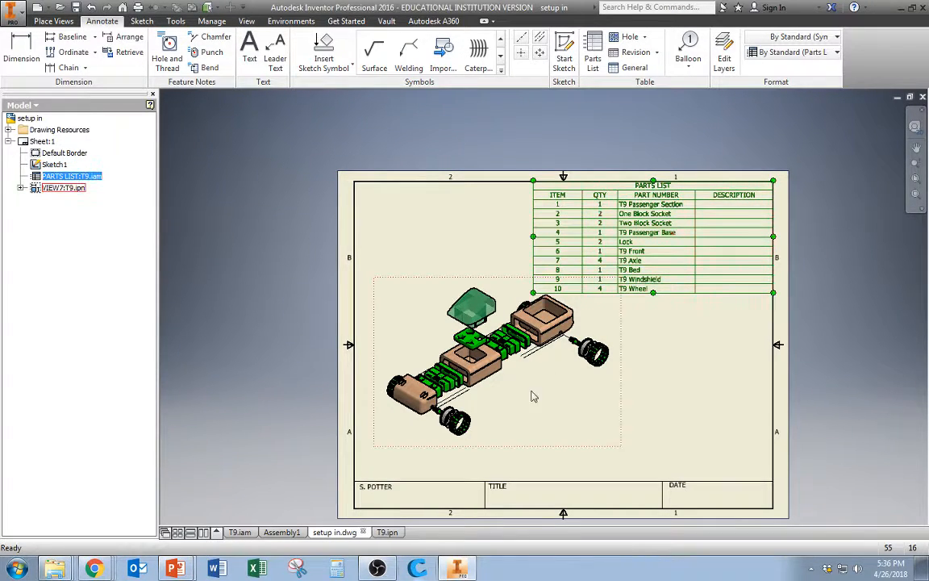
Move the base view down below the parts list
left_click(536, 451)
left_click_drag(537, 450, 532, 478)
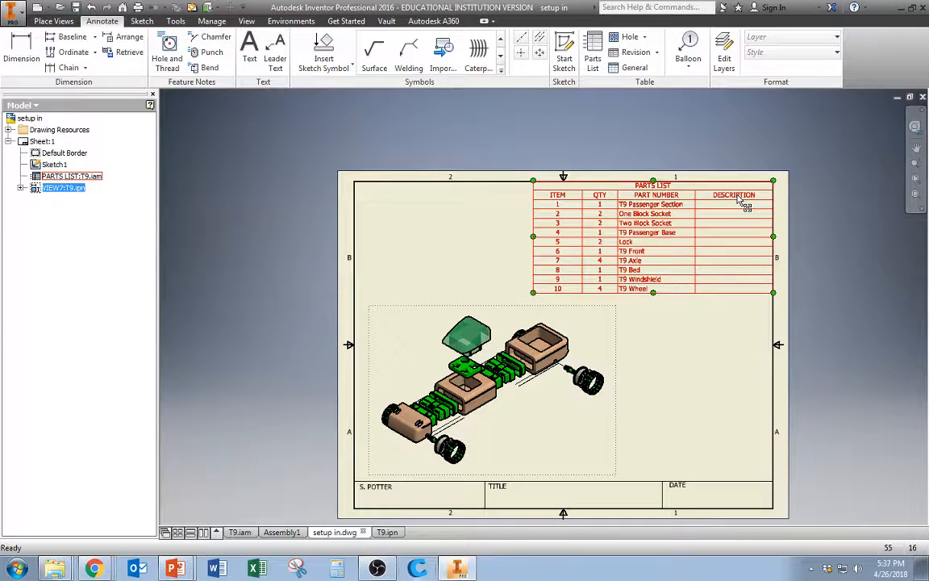
Open the parts list for editing and enter ABS as the One Block Socket's description
double_click(736, 202)
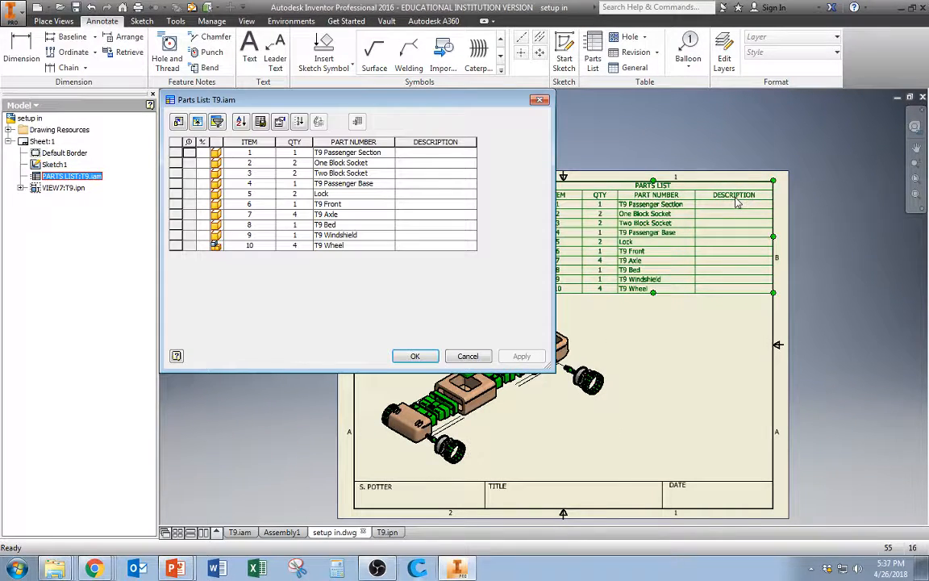
left_click(433, 153)
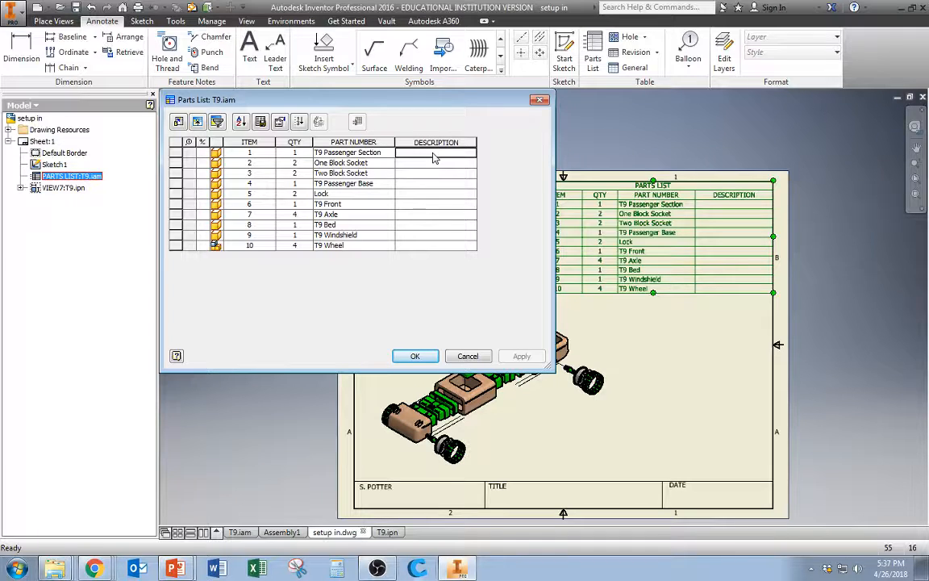
right_click(436, 158)
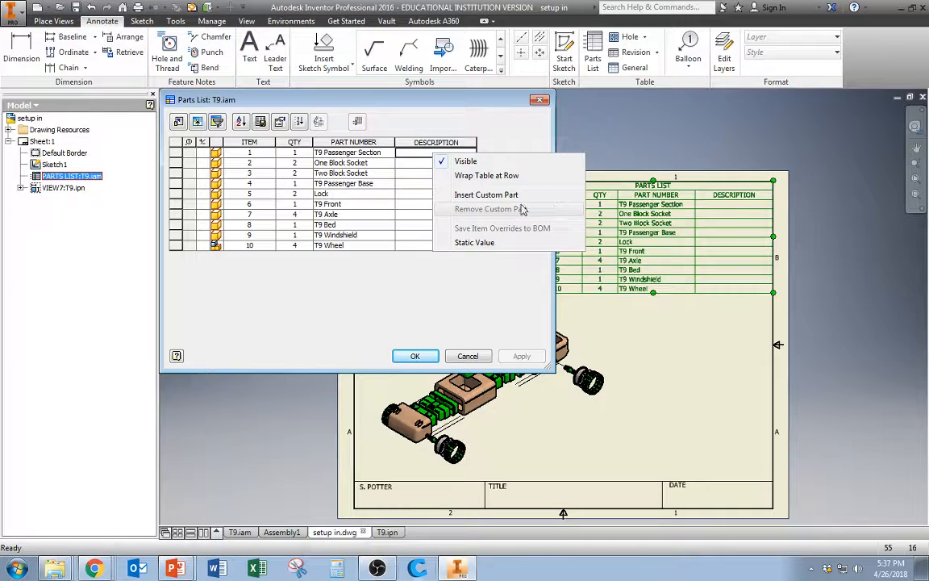
left_click(404, 207)
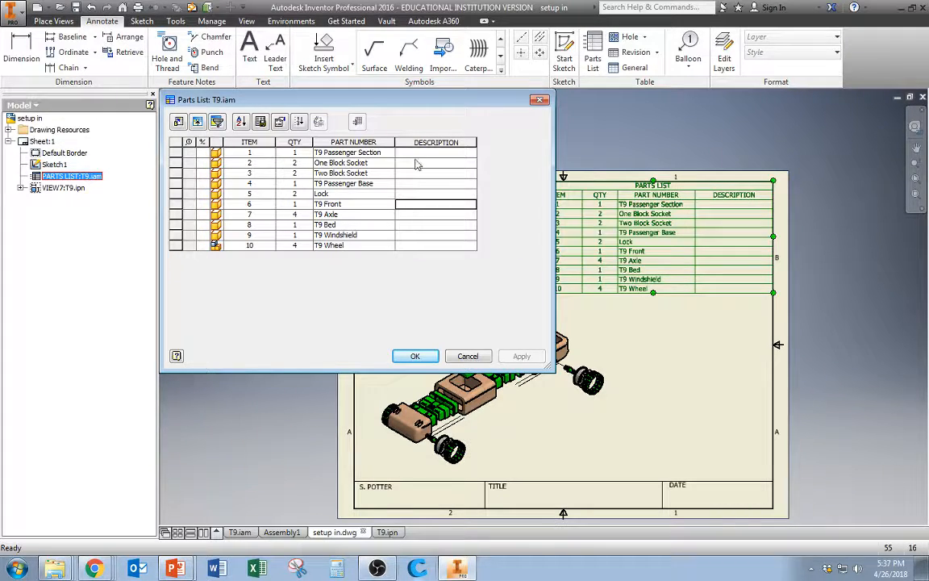
left_click(418, 154)
type("h")
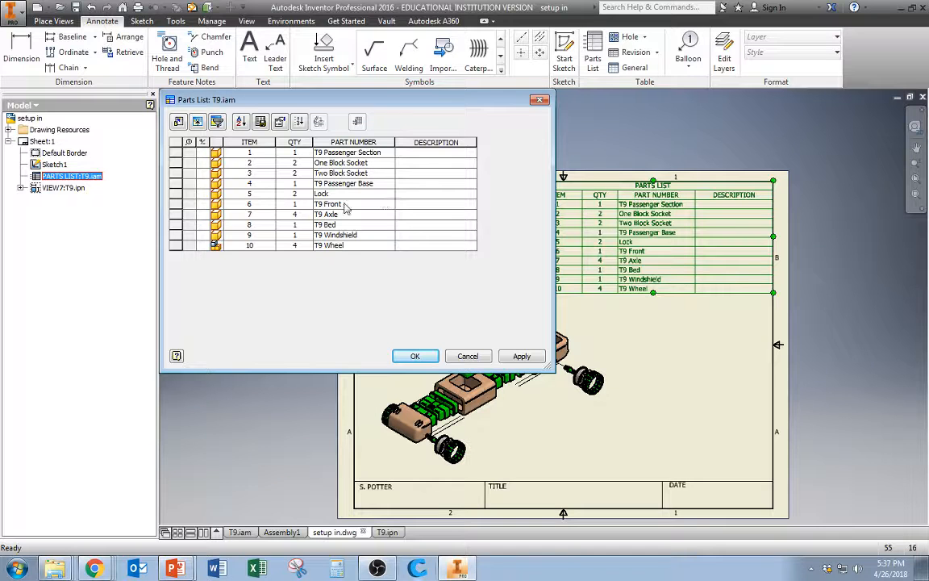
left_click(413, 156)
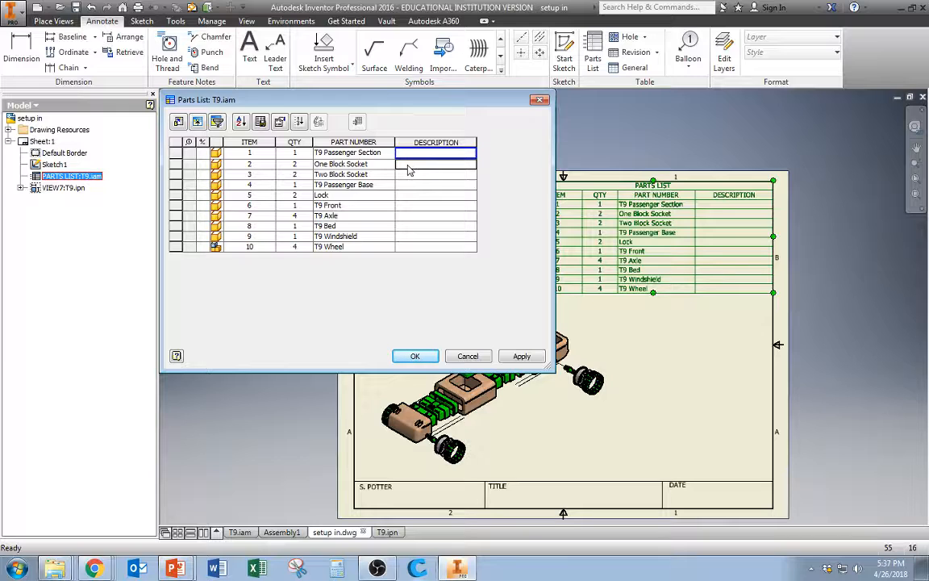
type("ABS")
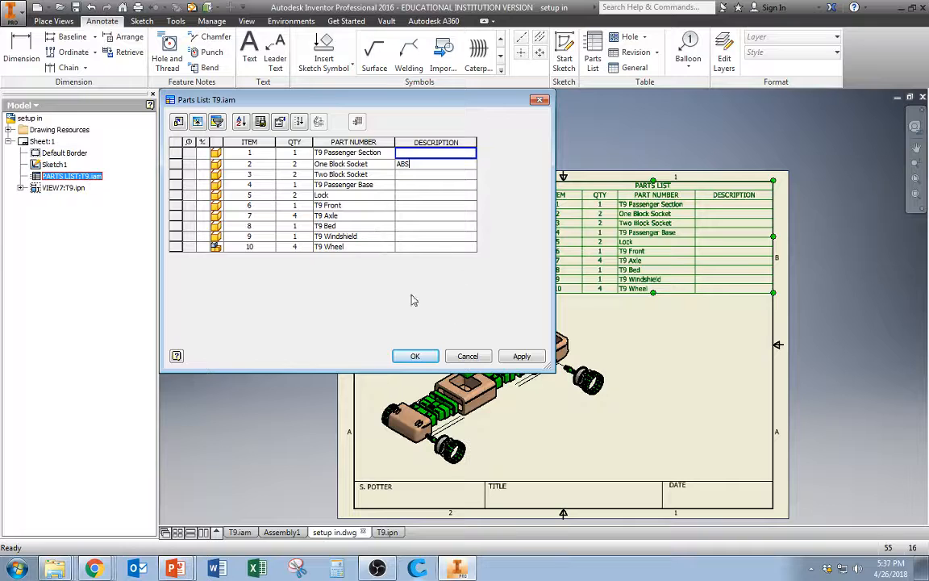
Enter Wood as the T9 Passenger Section's description and apply the parts list changes
left_click(418, 175)
left_click(429, 216)
left_click(432, 235)
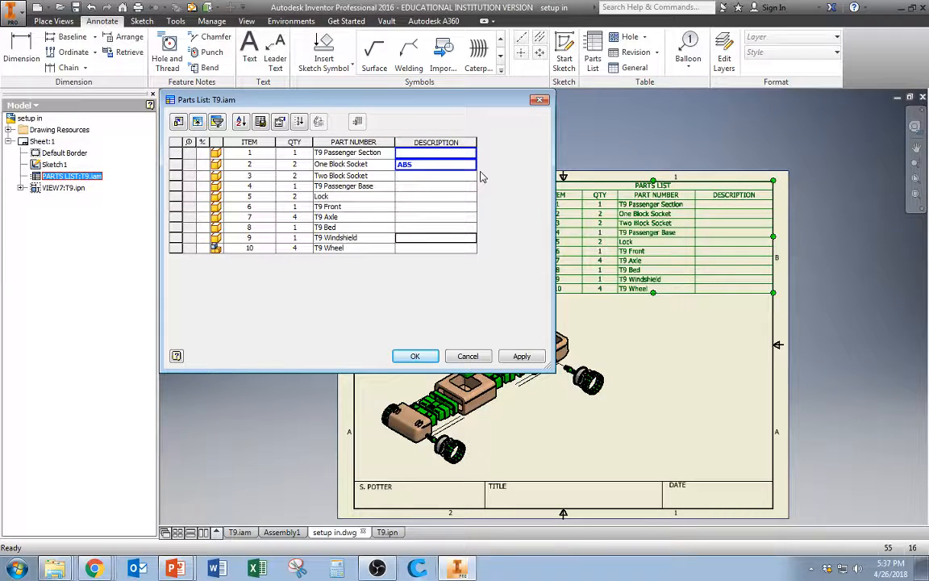
left_click(416, 156)
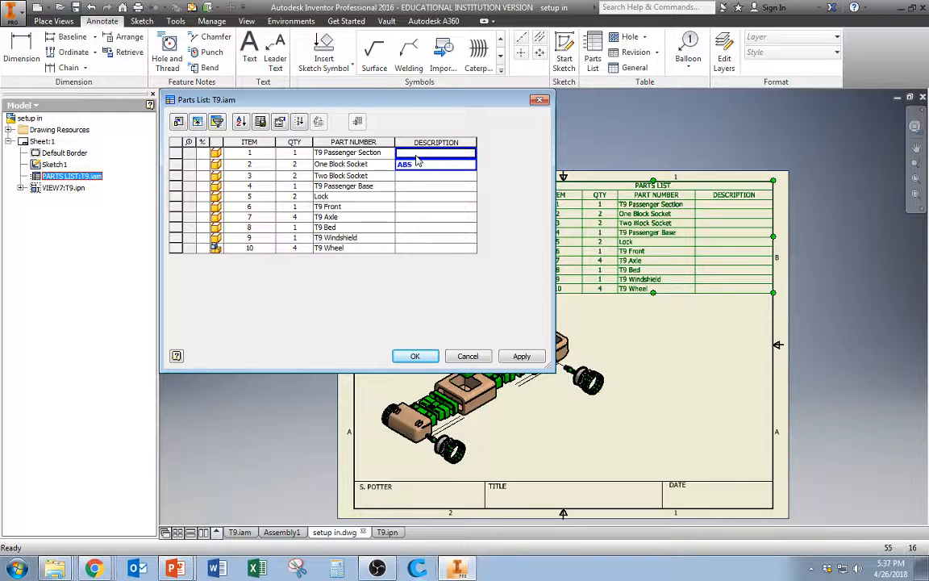
type("Wood")
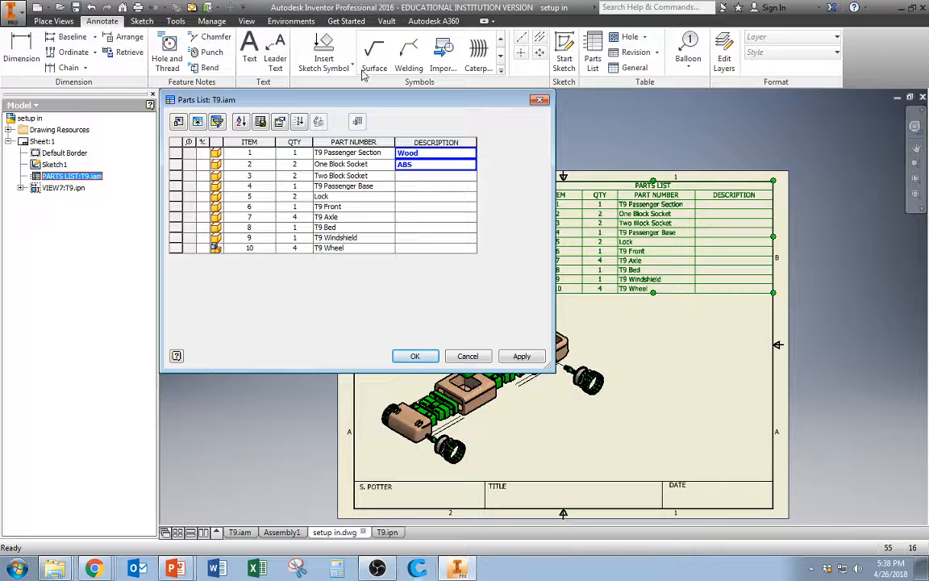
left_click_drag(355, 99, 215, 37)
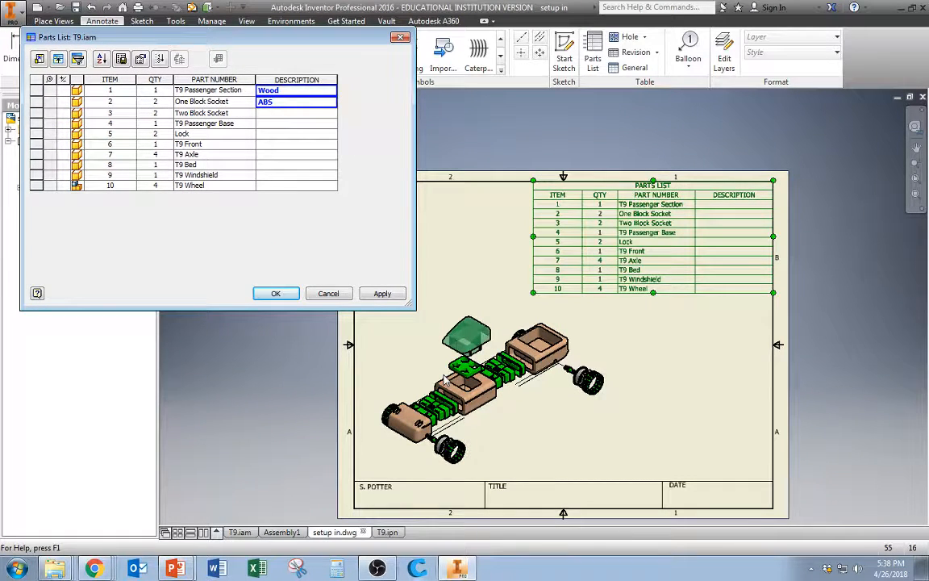
left_click_drag(197, 38, 262, 57)
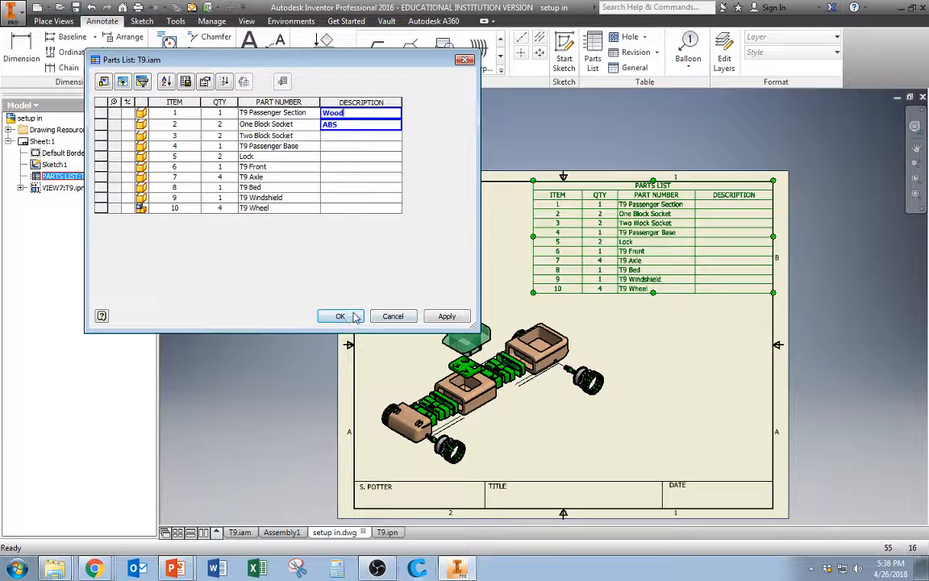
left_click(457, 317)
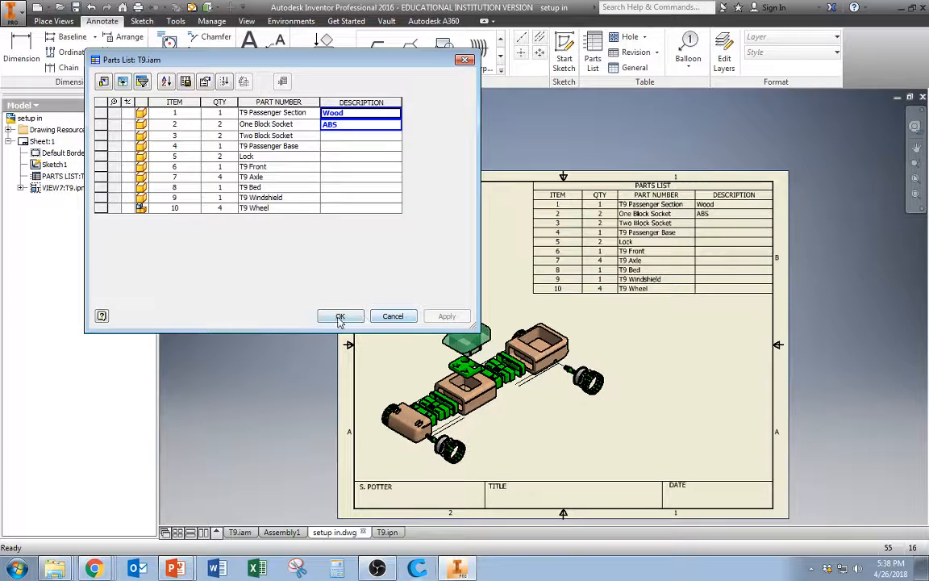
left_click(339, 315)
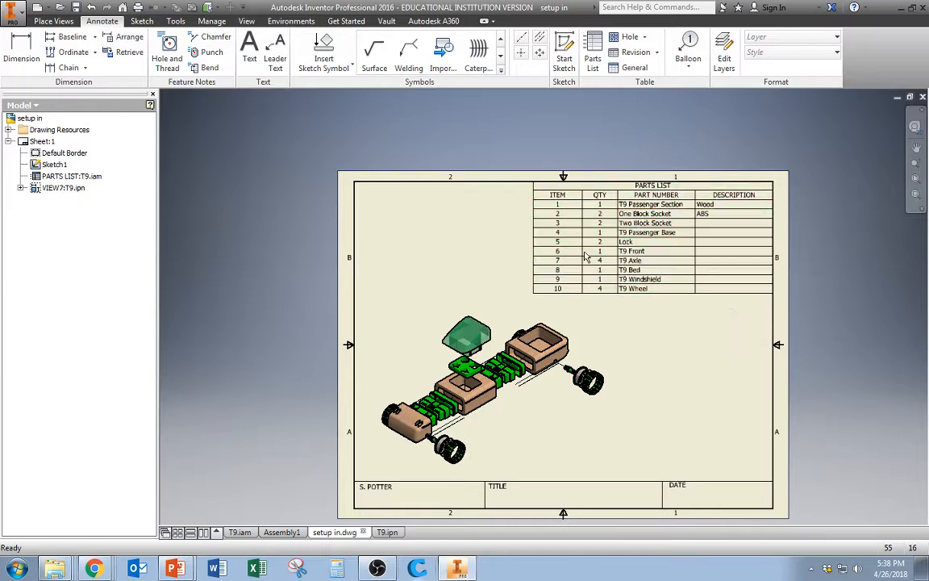
Narrow the parts list by moving its left edge toward the right
left_click(533, 240)
left_click_drag(533, 239, 562, 245)
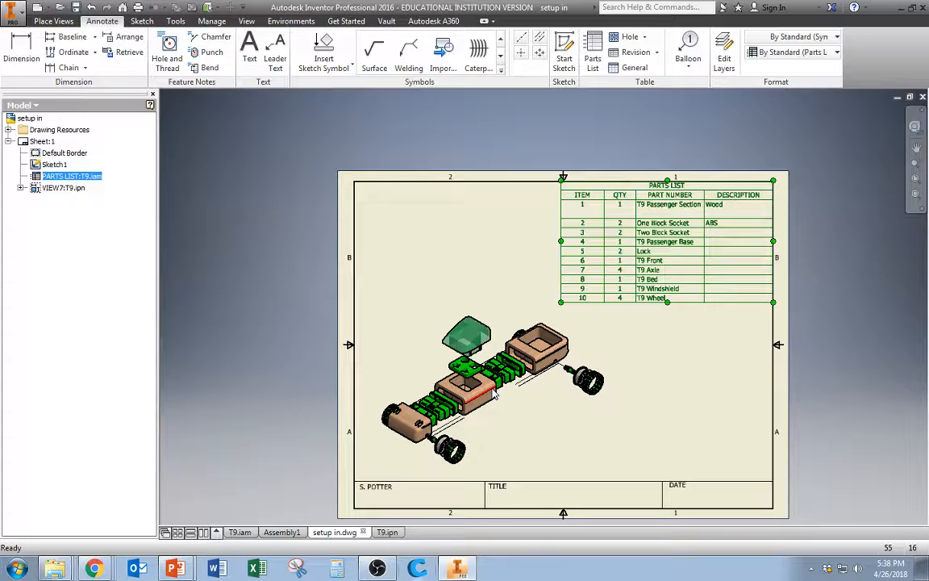
Attach a balloon to the wheel at the upper-right end of the exploded view
left_click(682, 54)
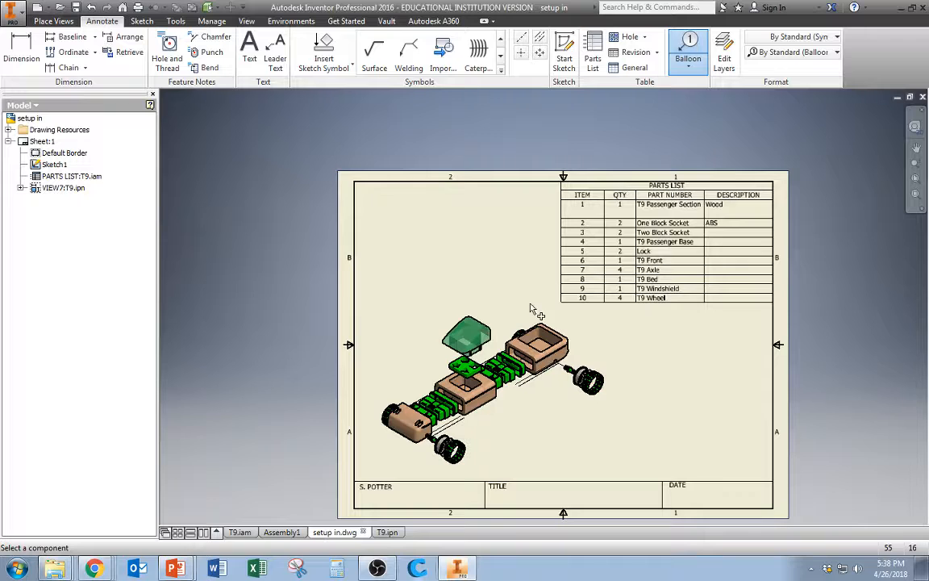
scroll(597, 423, "up", 3)
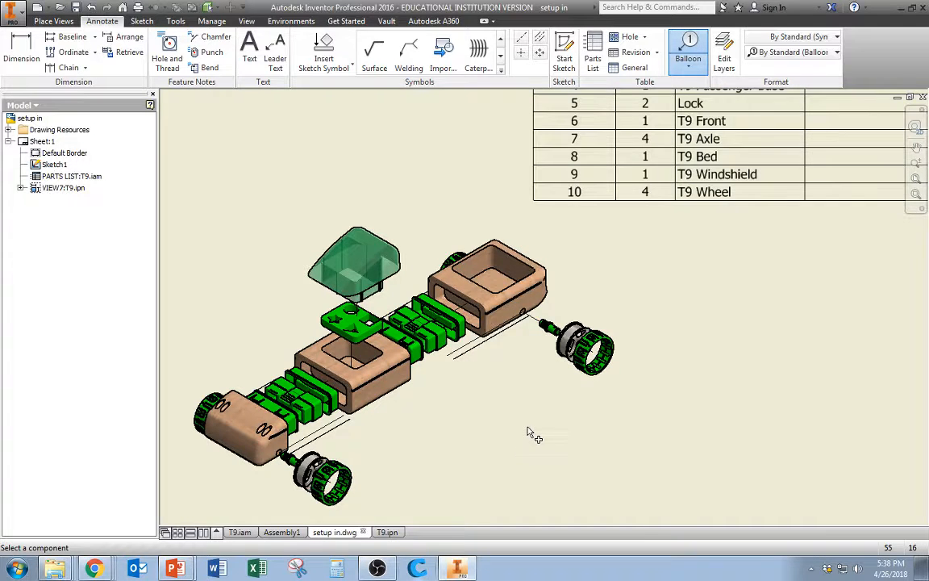
scroll(529, 434, "down", 3)
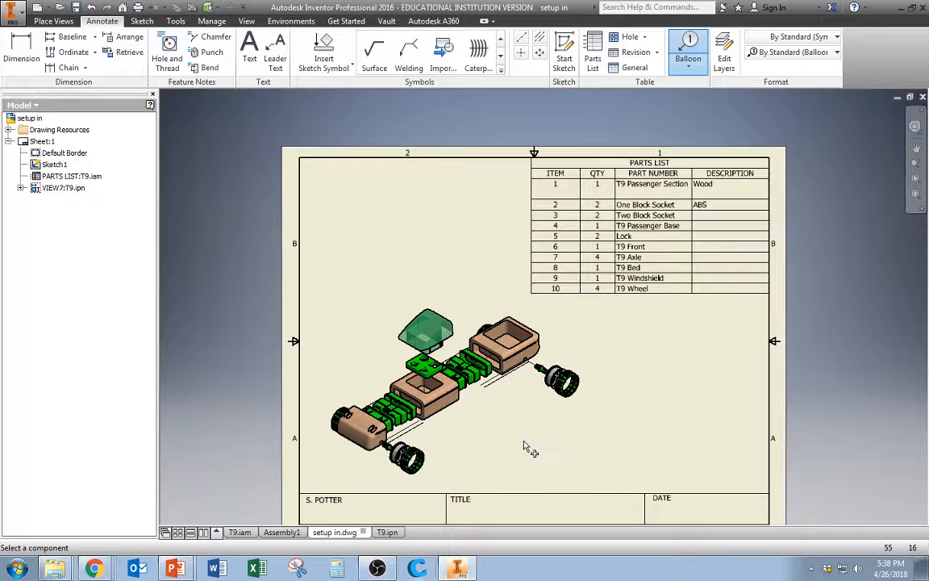
left_click(574, 379)
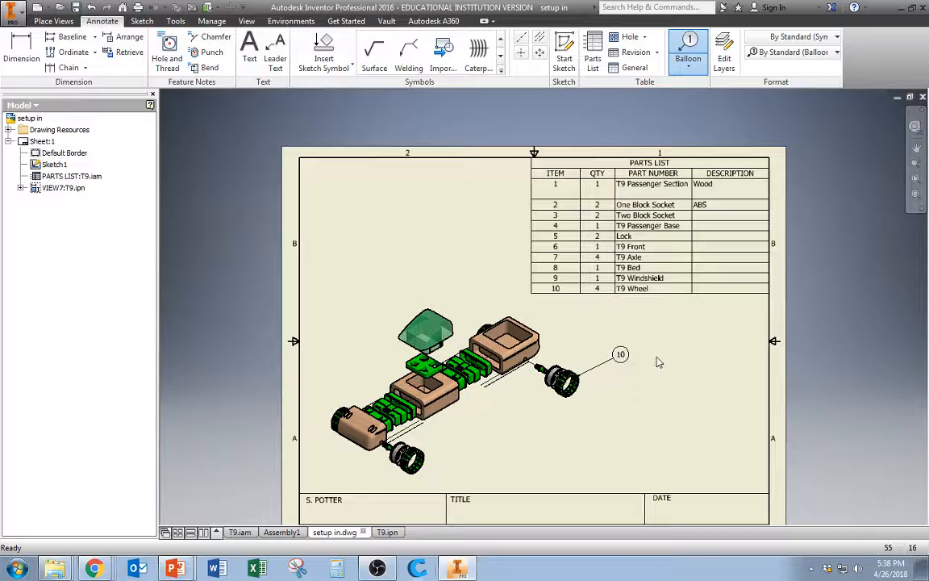
key("Escape")
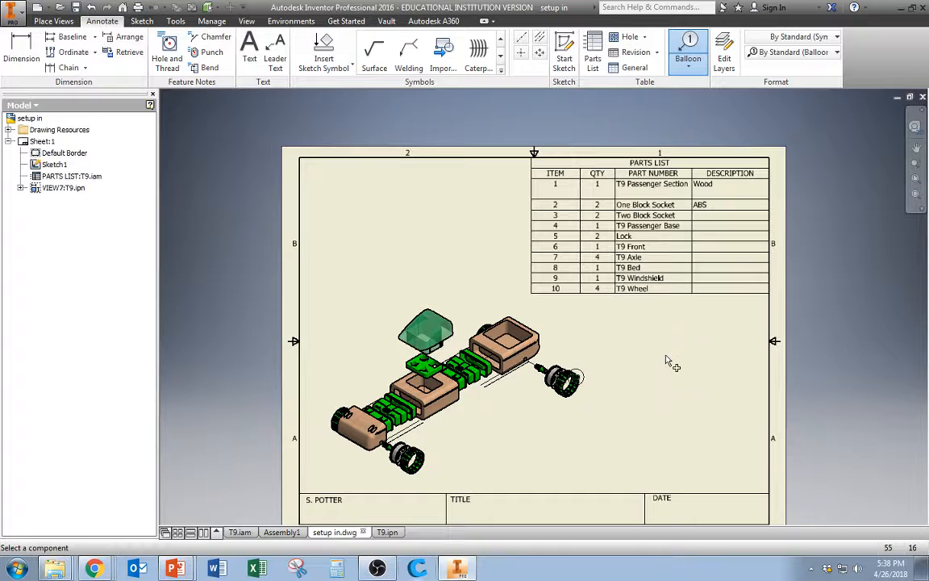
left_click(579, 376)
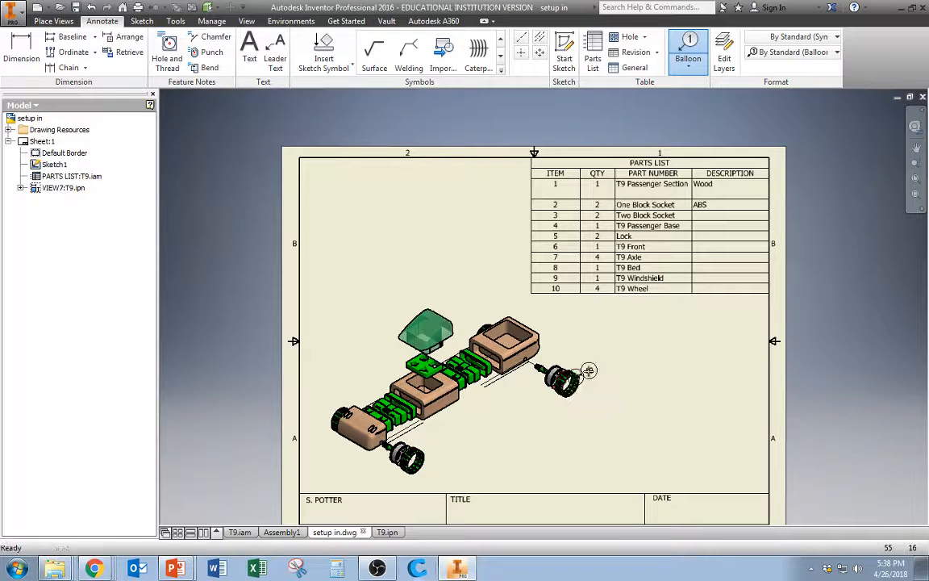
right_click(626, 349)
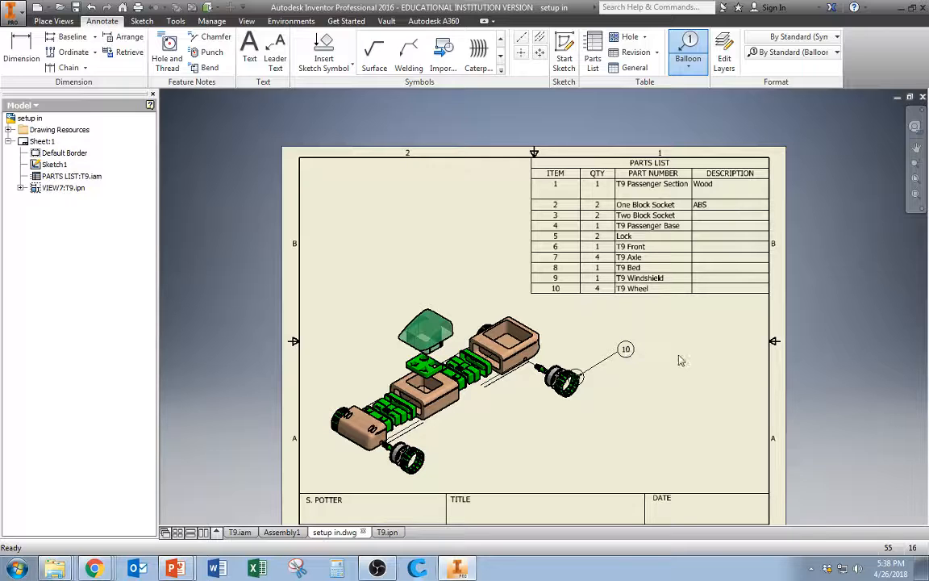
left_click(681, 350)
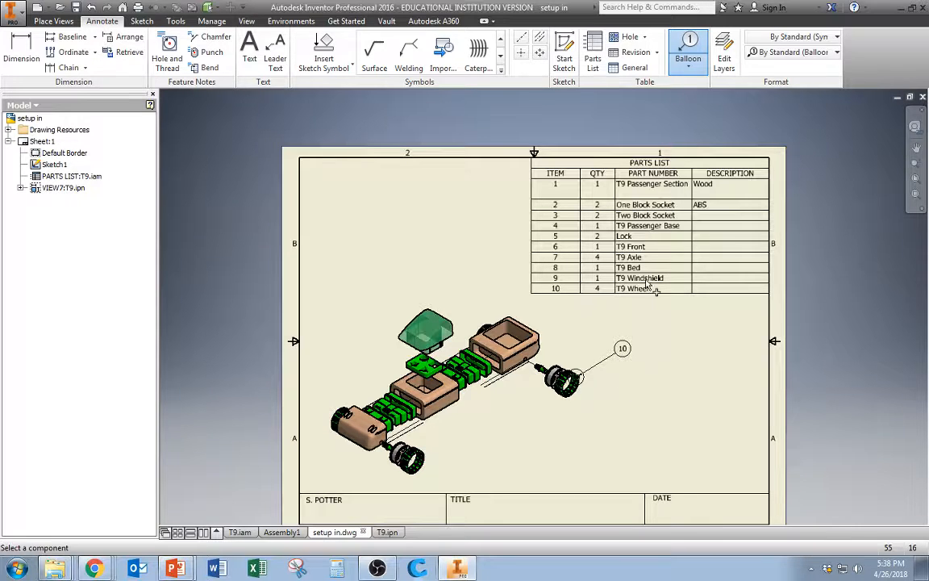
Try to attach a second balloon to the same wheel
left_click(563, 371)
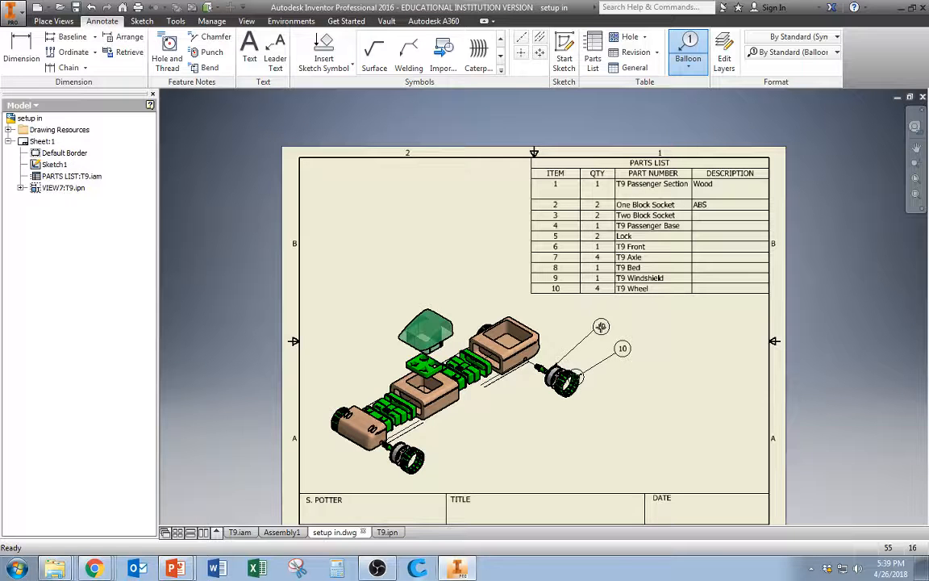
right_click(602, 327)
left_click(648, 327)
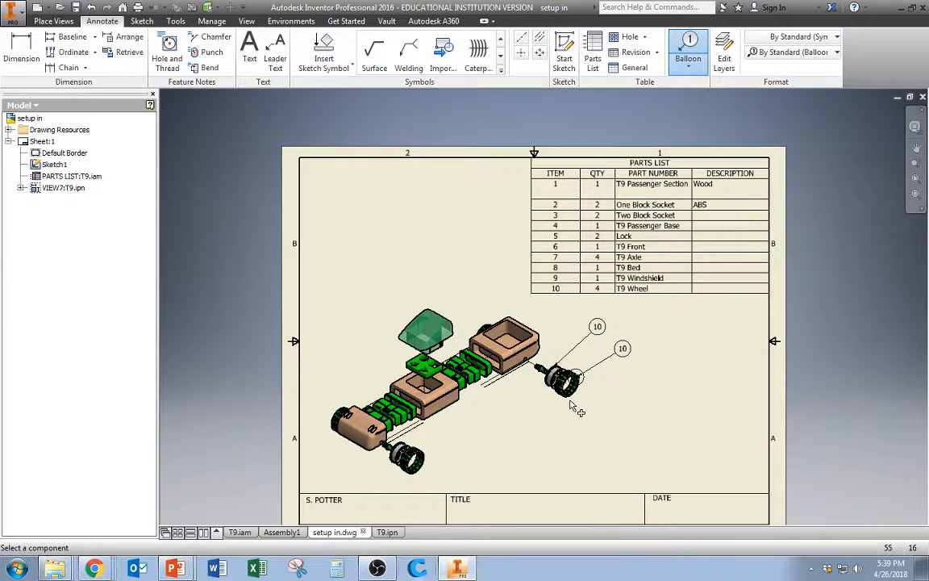
scroll(547, 400, "down", 2)
scroll(545, 400, "up", 6)
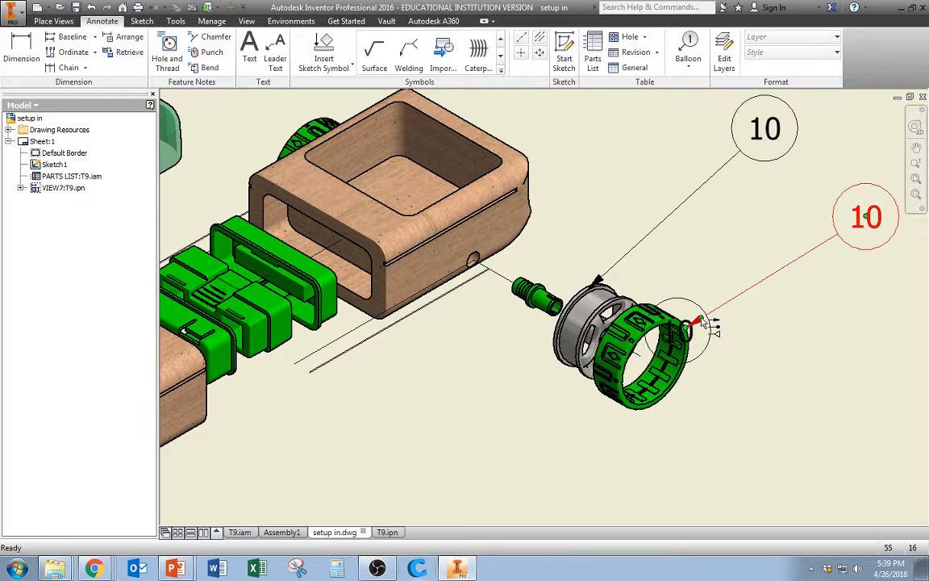
key("Escape")
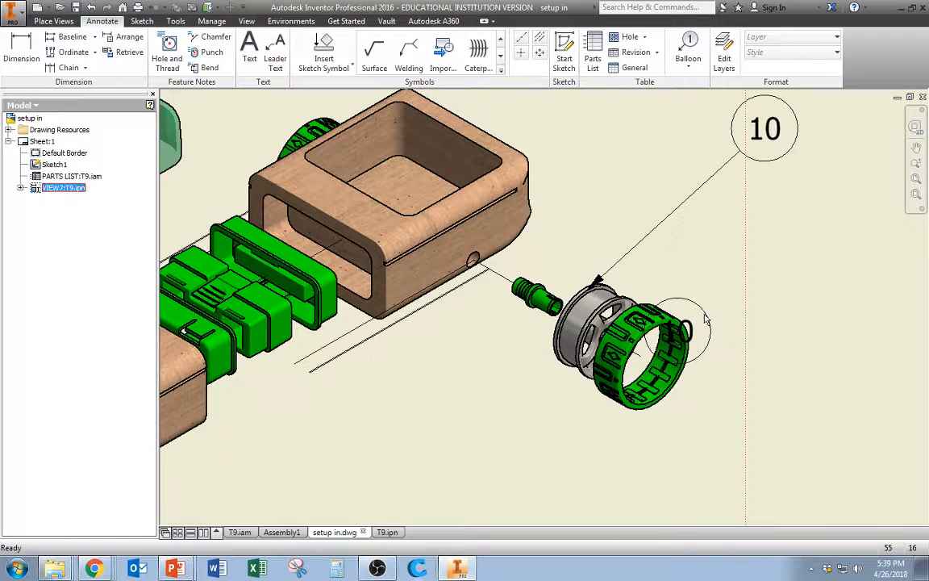
Examine the sheet layout of the balloon, base view and parts list
scroll(704, 321, "down", 5)
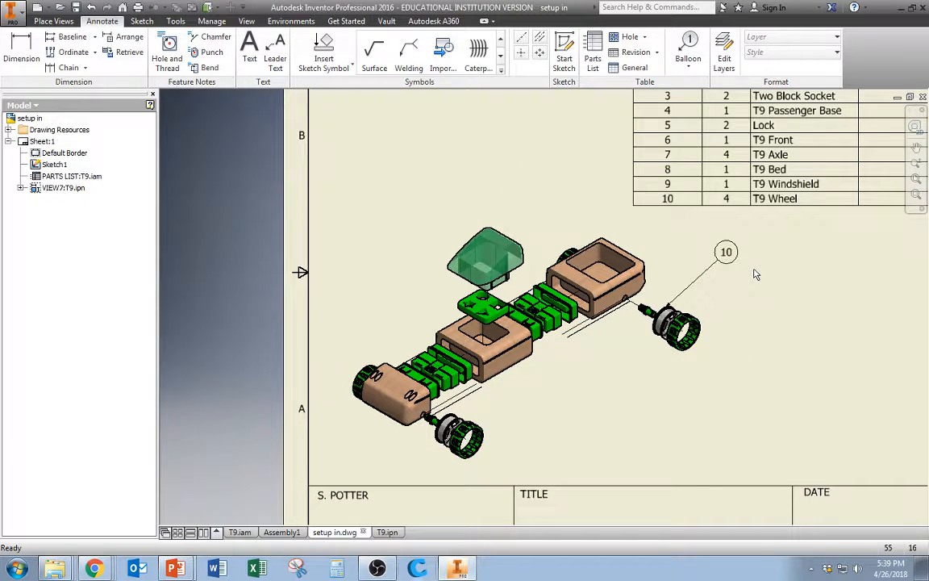
scroll(826, 283, "down", 3)
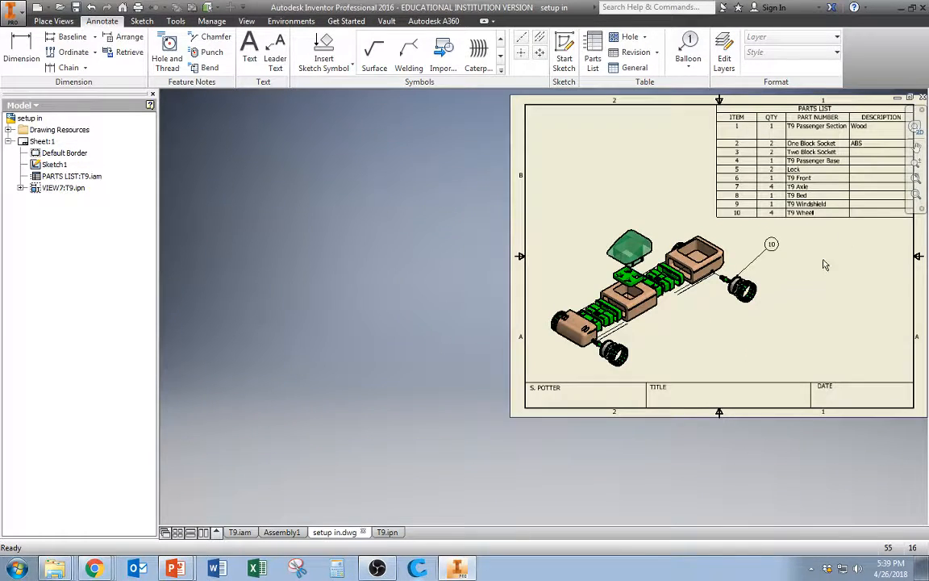
scroll(824, 265, "up", 3)
scroll(825, 265, "down", 3)
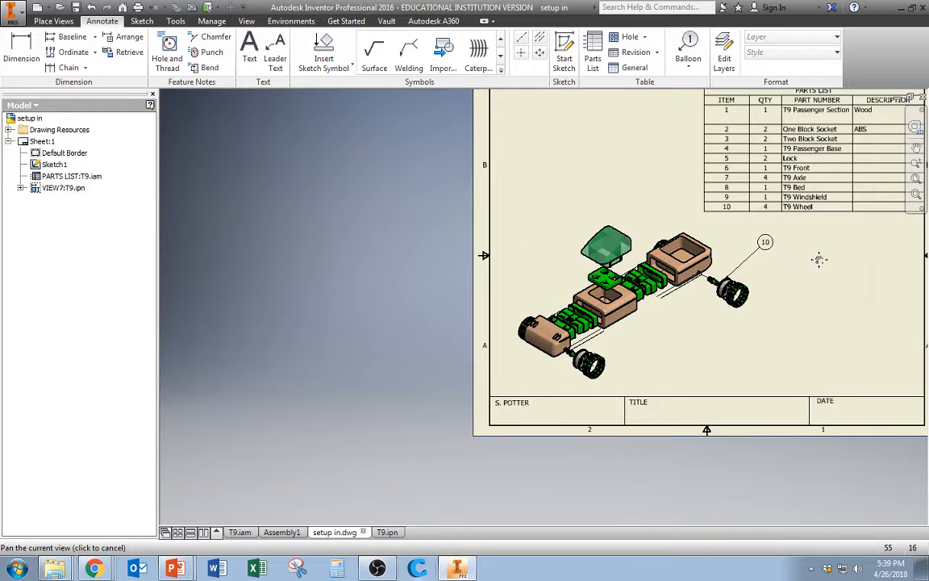
middle_click_drag(821, 261, 677, 298)
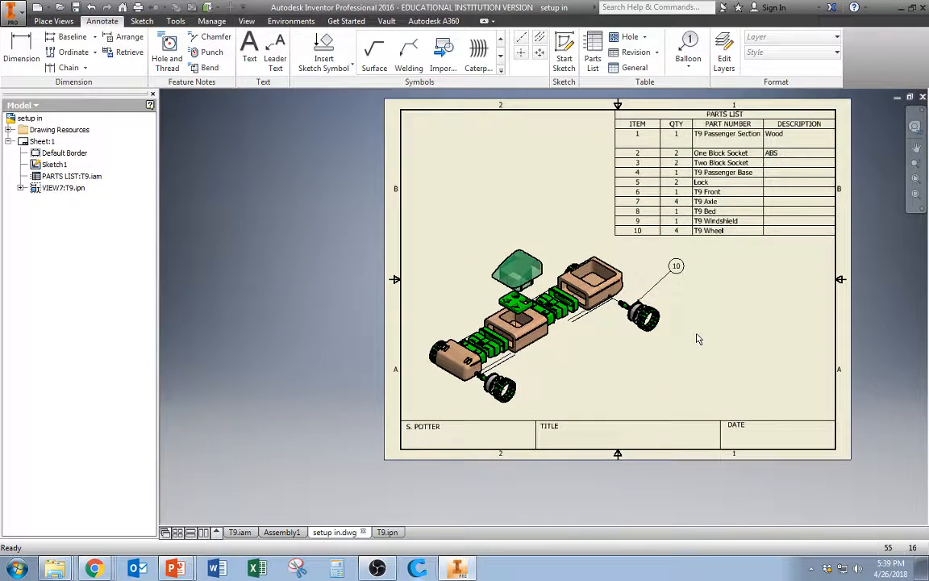
left_click(720, 234)
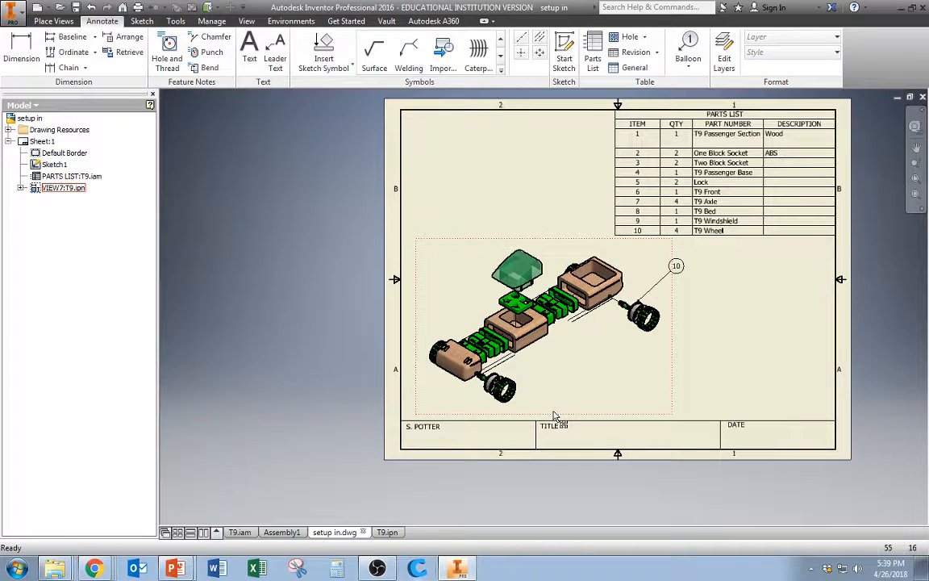
left_click(694, 196)
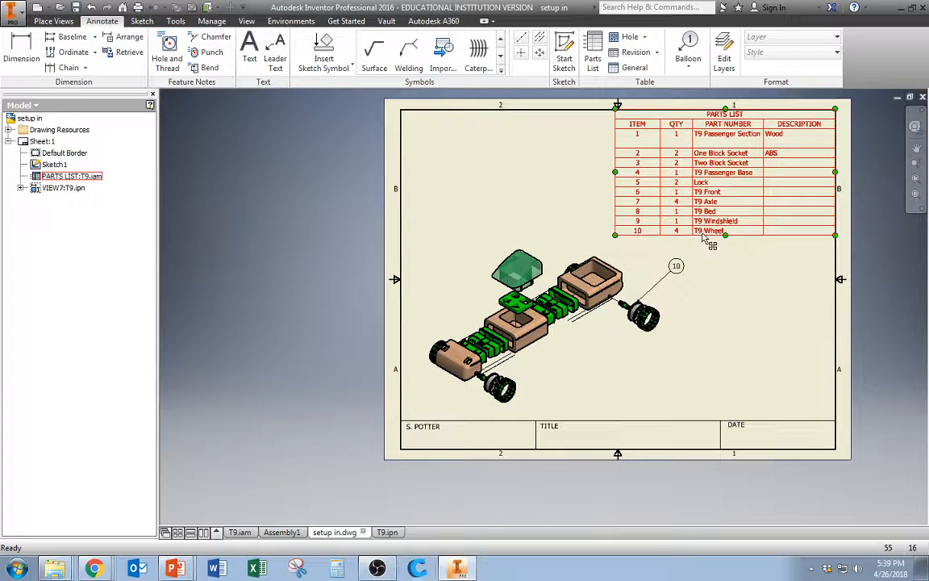
key("Escape")
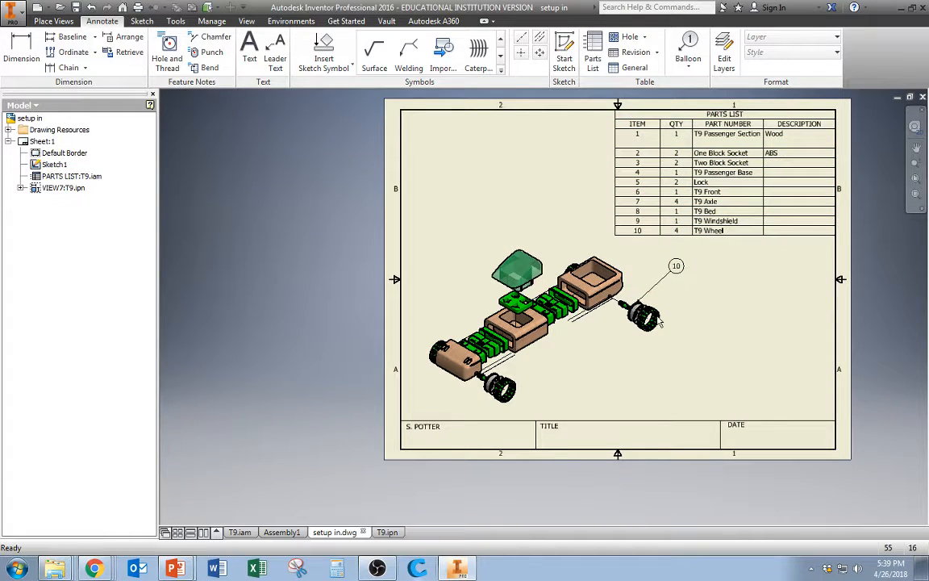
scroll(660, 321, "up", 5)
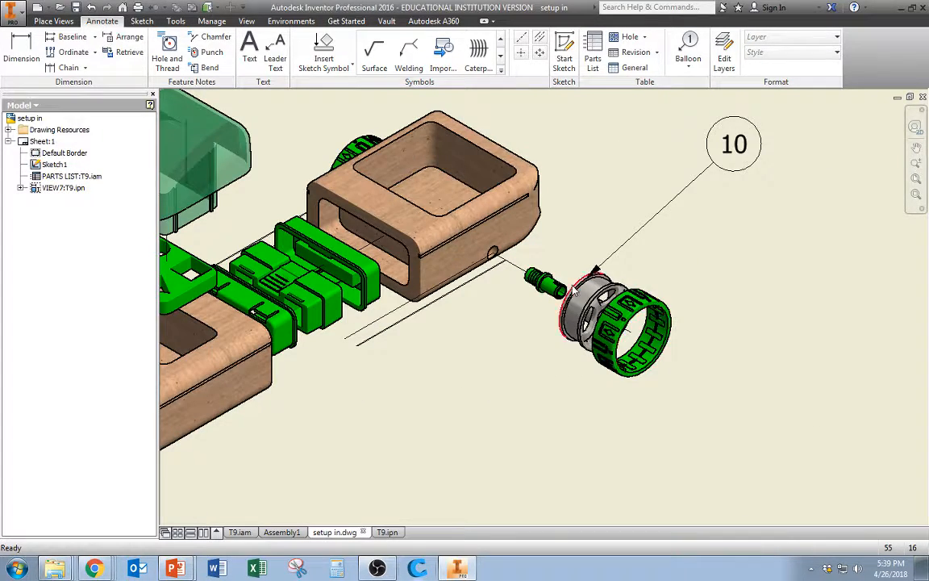
scroll(577, 292, "down", 5)
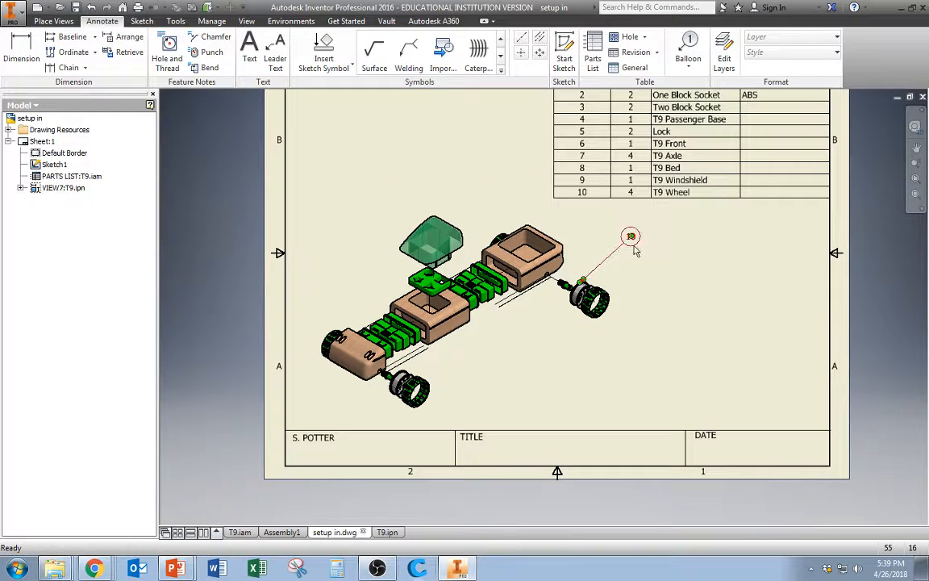
scroll(529, 282, "down", 2)
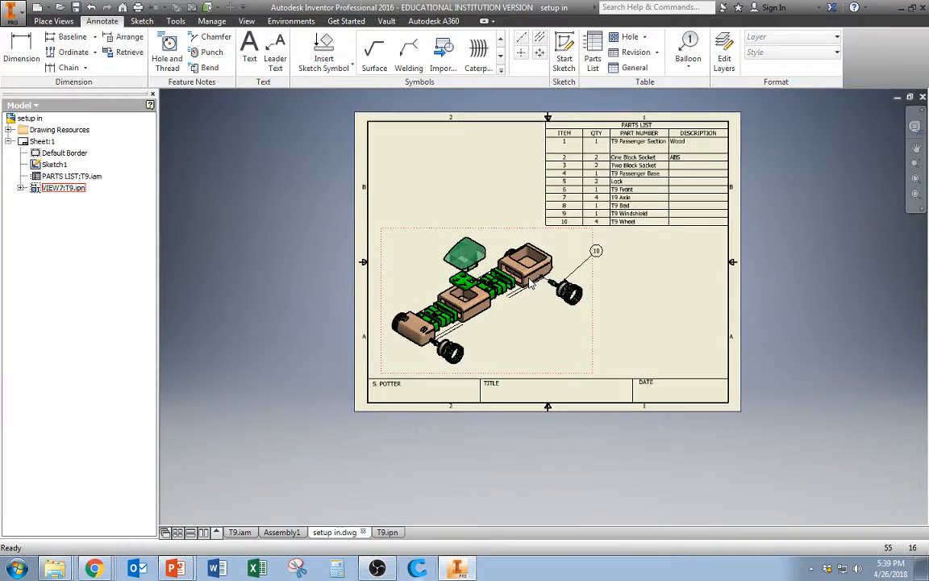
Attach a balloon to the T9 Bed, the box at the upper-right end of the view
scroll(529, 282, "up", 3)
key("b")
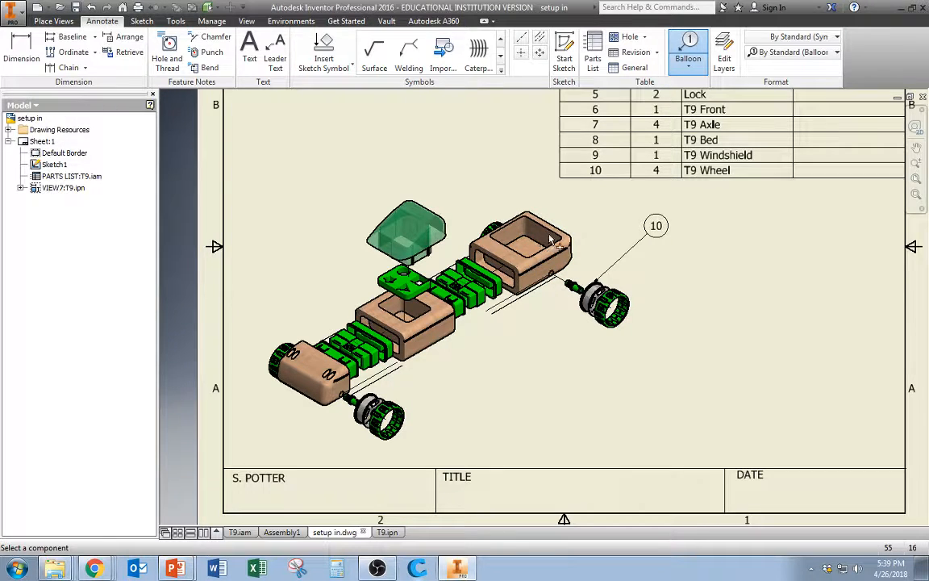
left_click(539, 243)
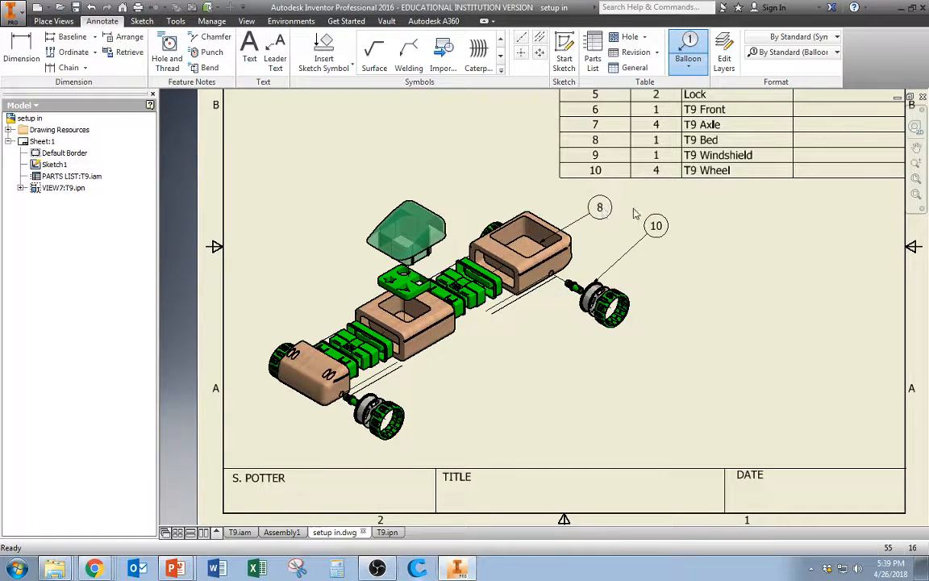
key("Escape")
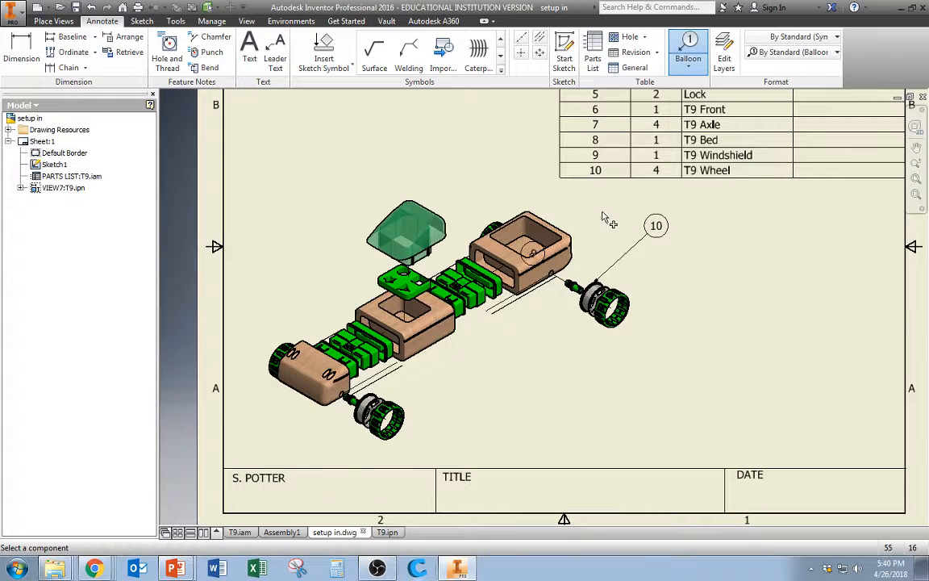
left_click(534, 251)
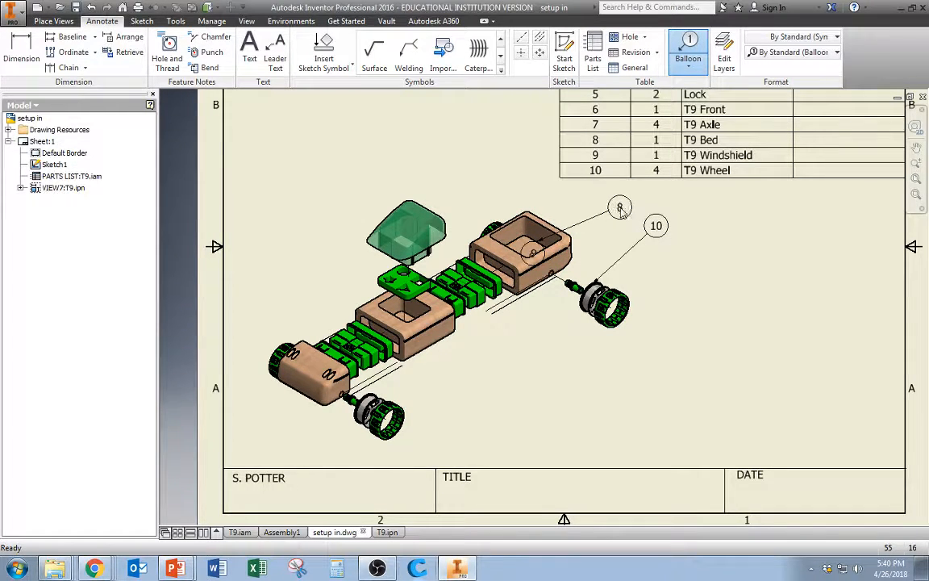
left_click(655, 209)
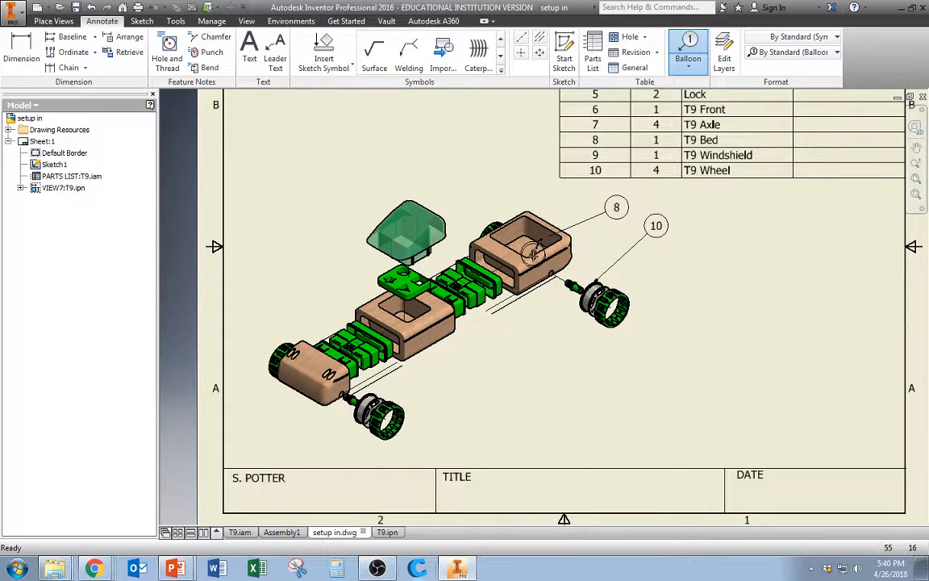
key("Escape")
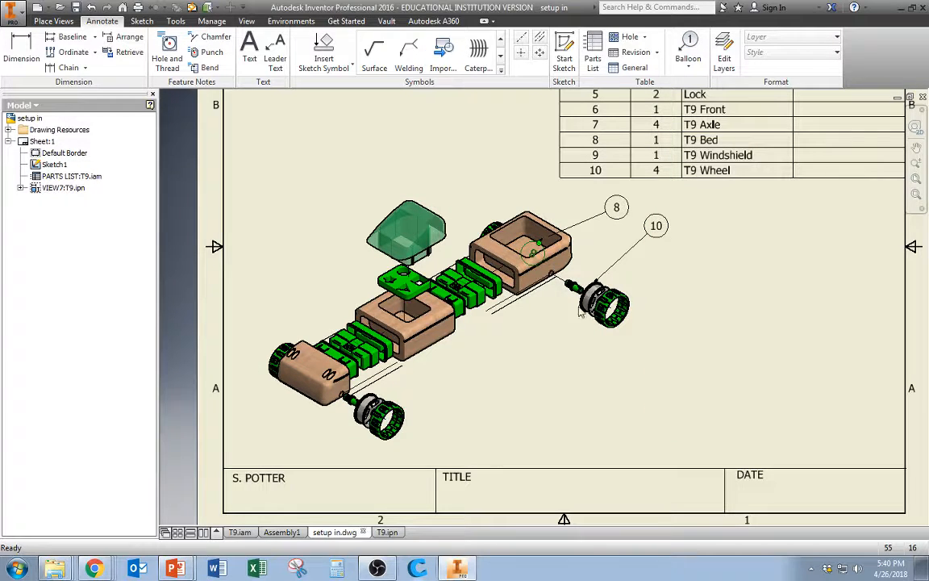
Attach a balloon to the windshield, placing it above the windshield
key("b")
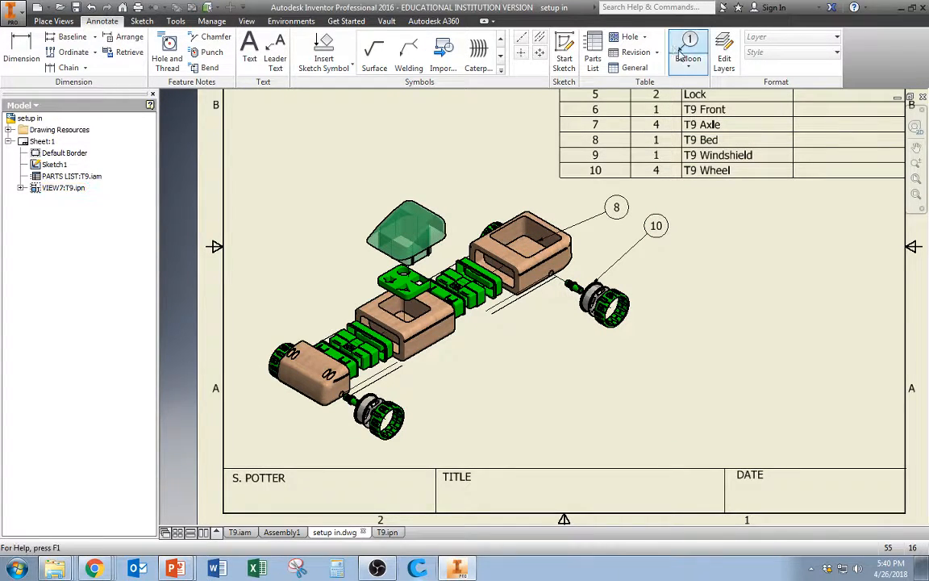
left_click(406, 204)
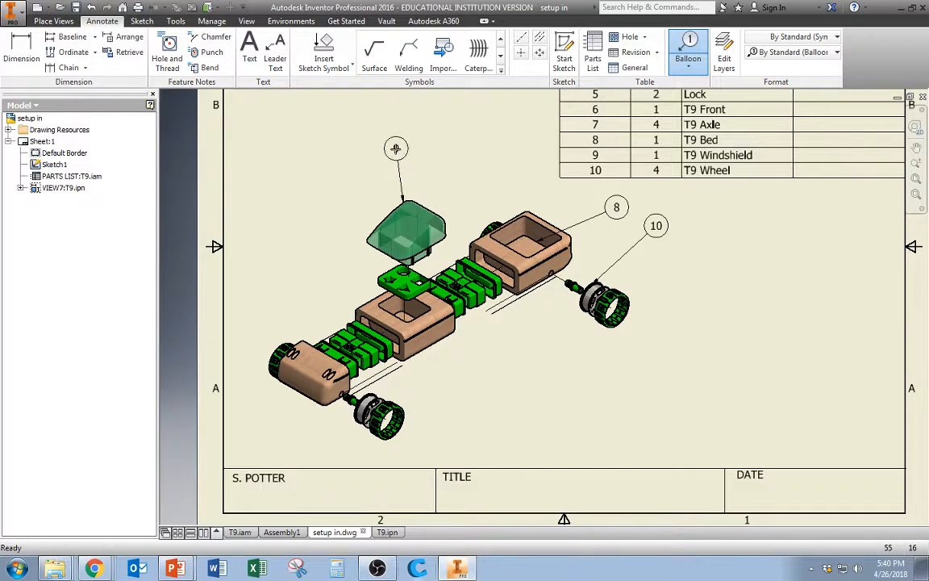
left_click(395, 138)
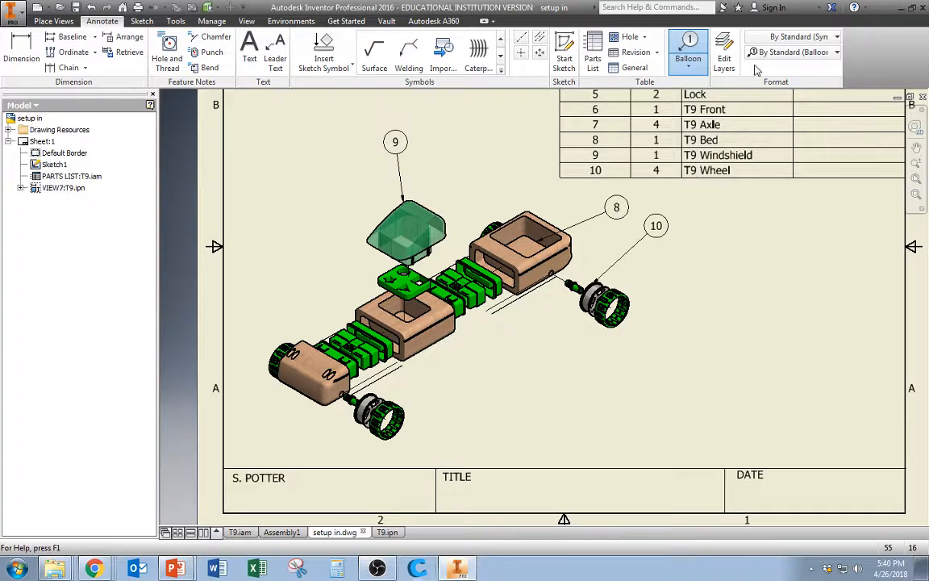
Attach a balloon to the green passenger base plate and move it up and left of the windshield
left_click(683, 50)
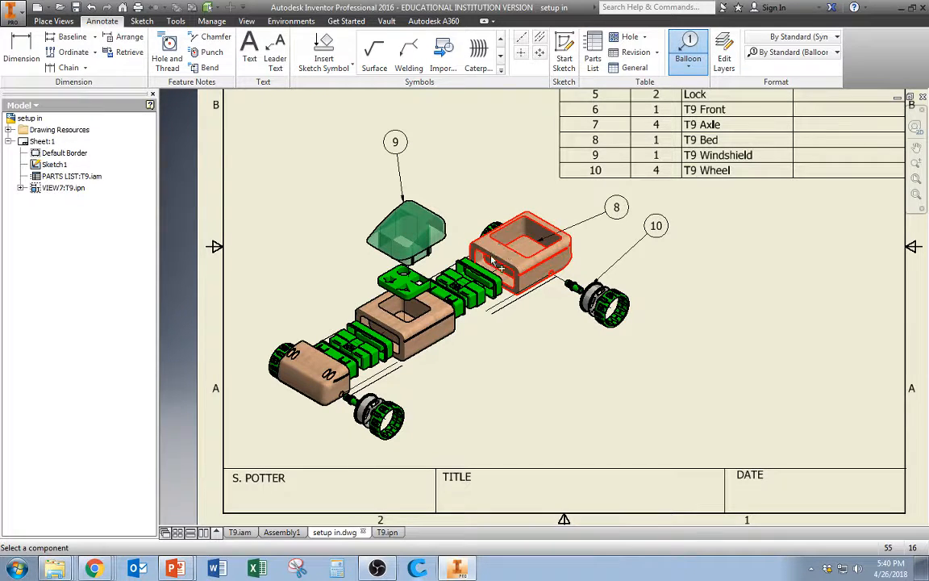
left_click(401, 287)
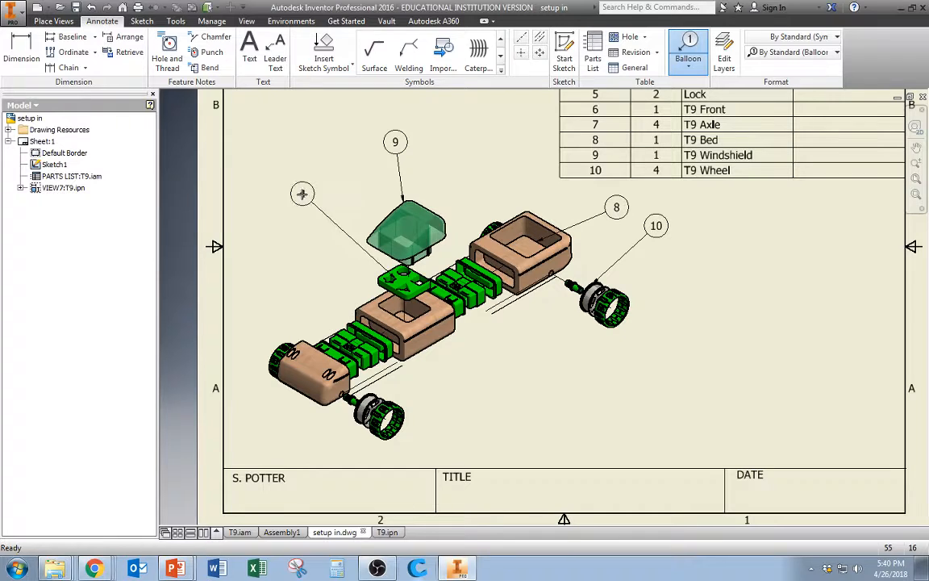
left_click(301, 194)
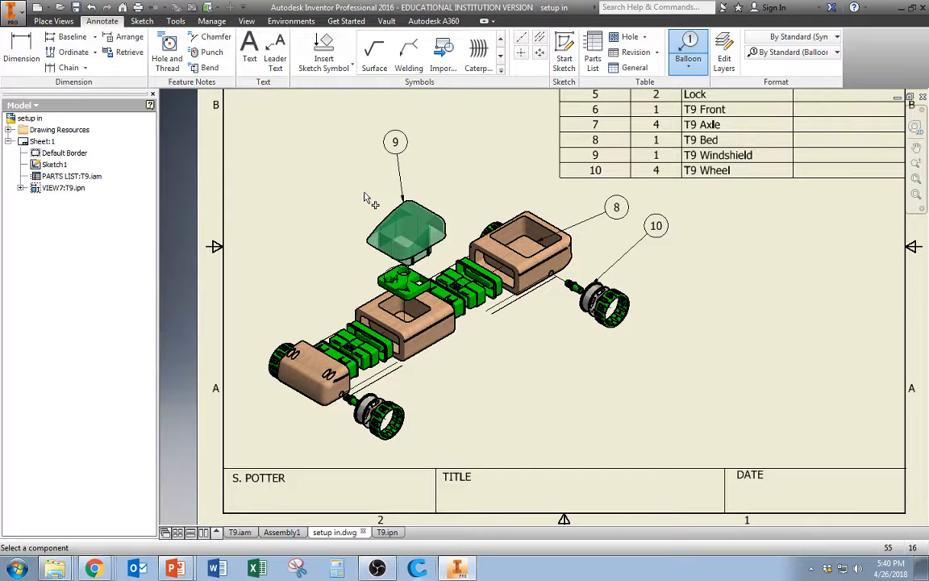
key("Escape")
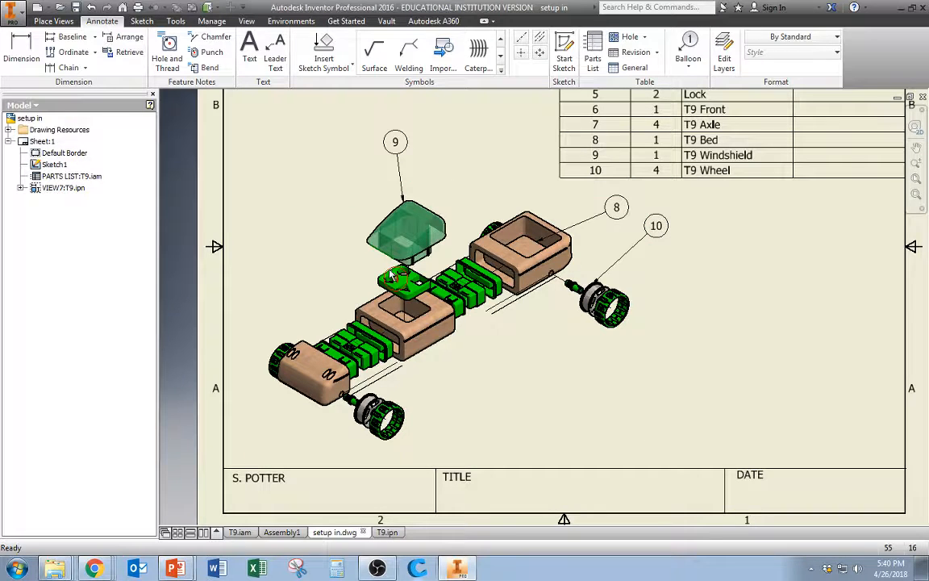
left_click_drag(394, 277, 328, 213)
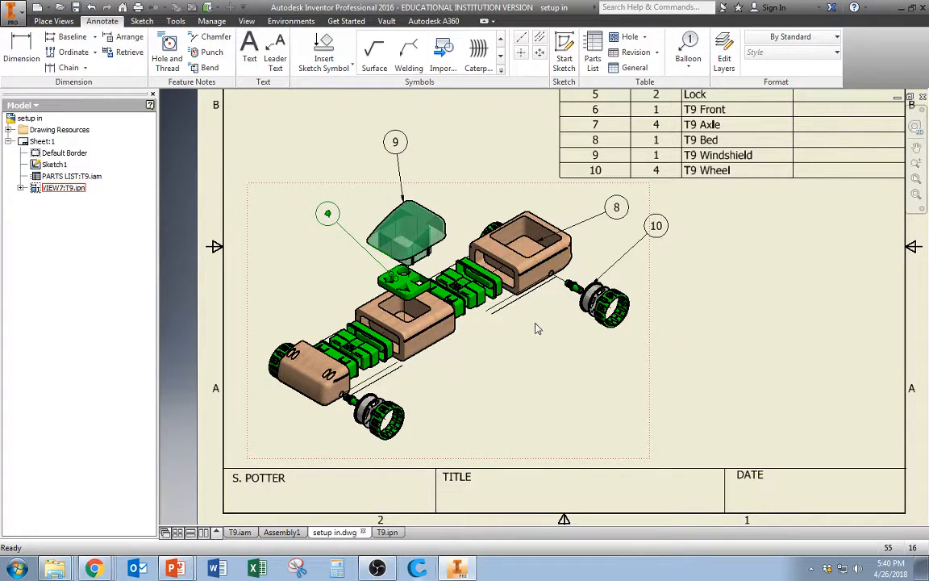
Attach a balloon to the lock in the middle of the chassis, placing it below and to the right
left_click(688, 53)
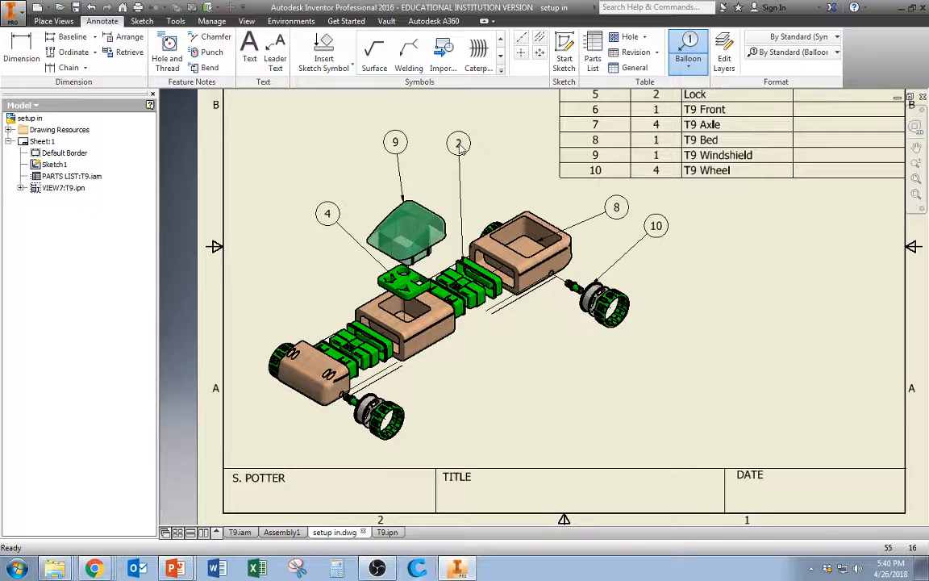
left_click(690, 48)
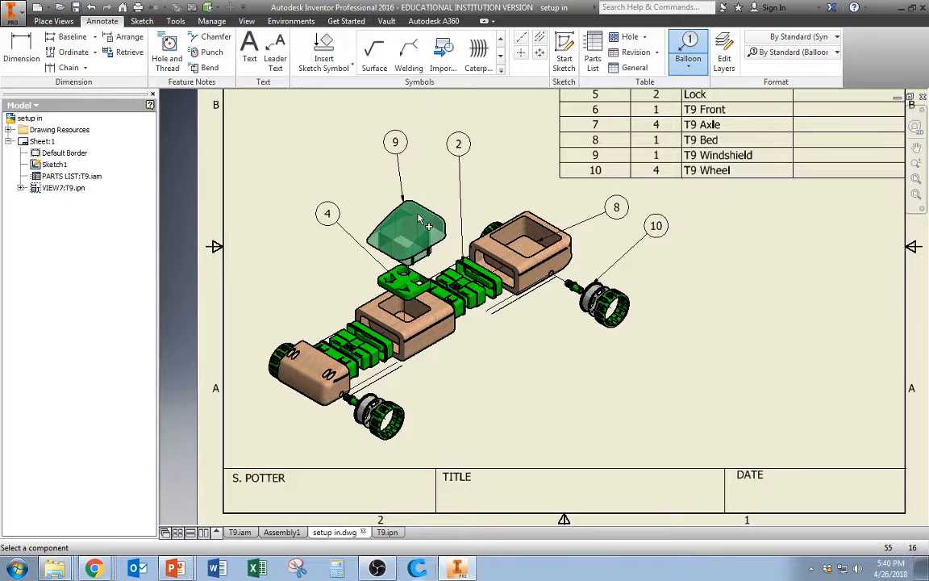
left_click(479, 302)
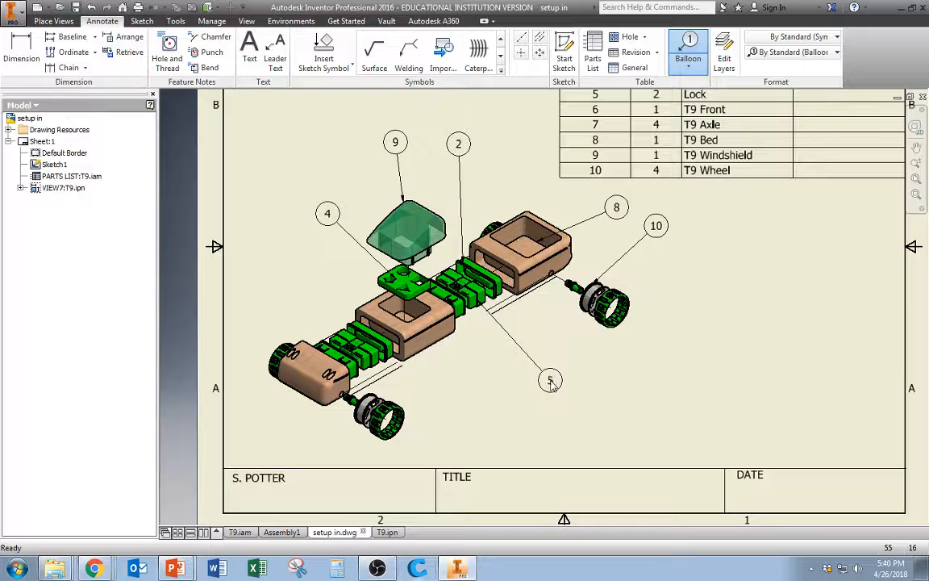
Attach a balloon to the middle passenger section box, placing it below the view
left_click(689, 50)
left_click(427, 333)
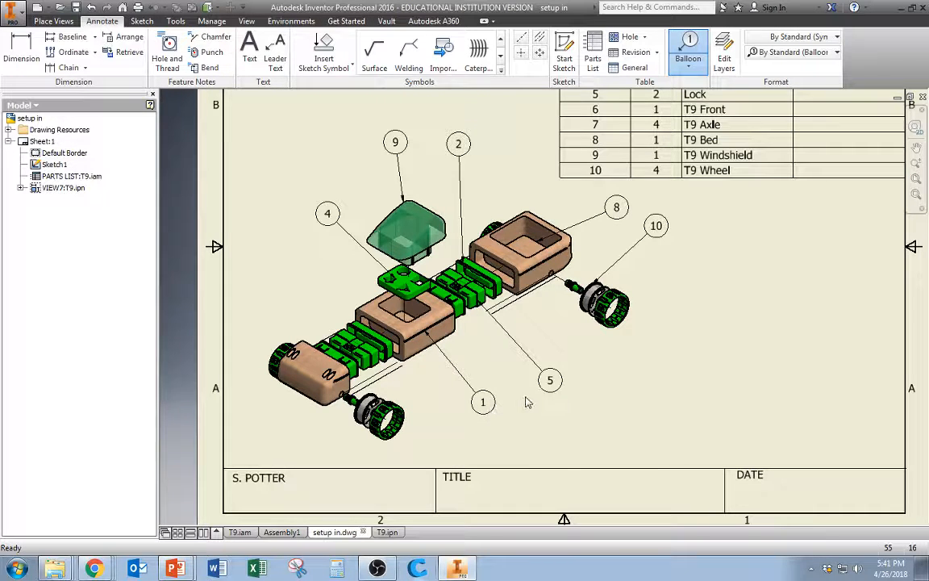
left_click(527, 401)
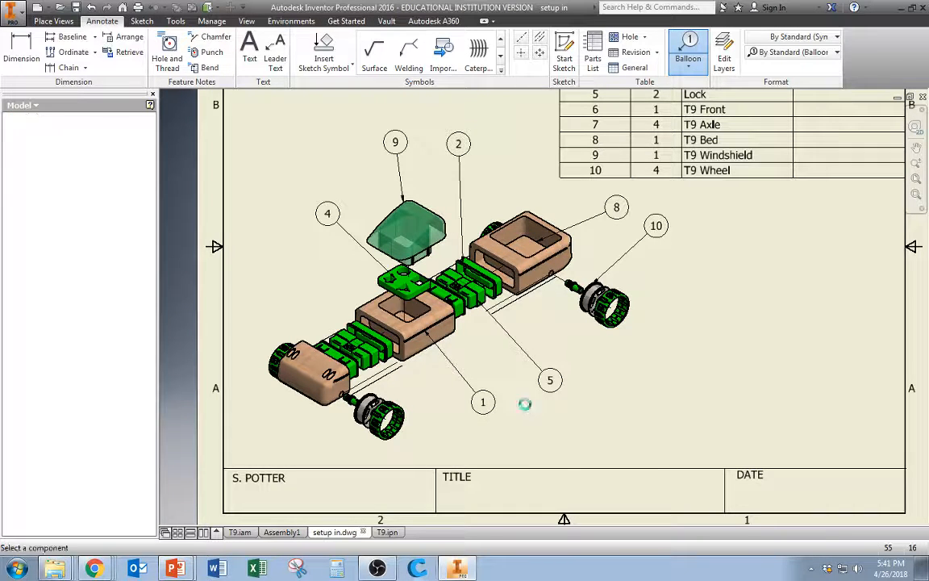
Attach a balloon to the block socket next to the passenger section, placing it below
left_click(690, 40)
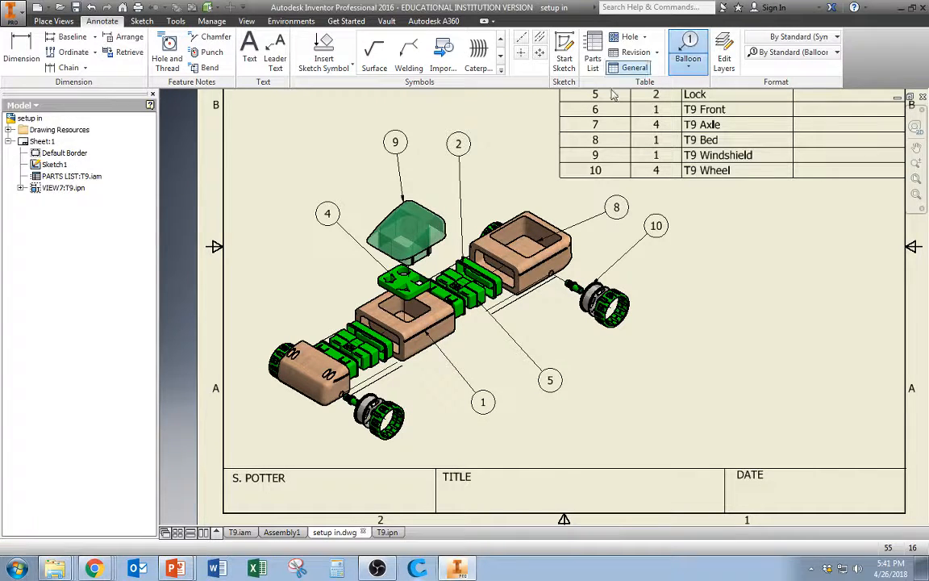
left_click(464, 313)
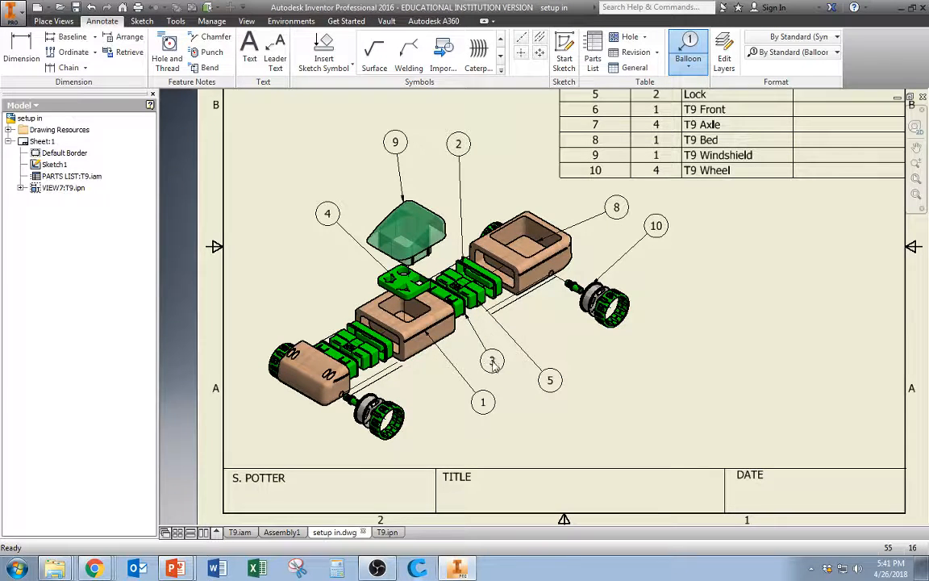
left_click(533, 368)
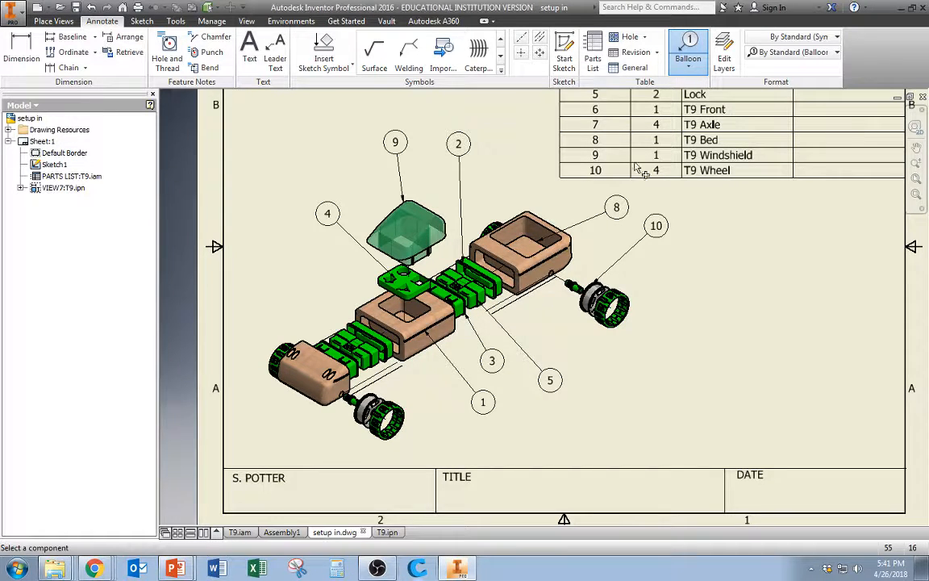
Attach balloons to the block socket and lock on the left half of the chassis, placing them upper left
left_click(690, 47)
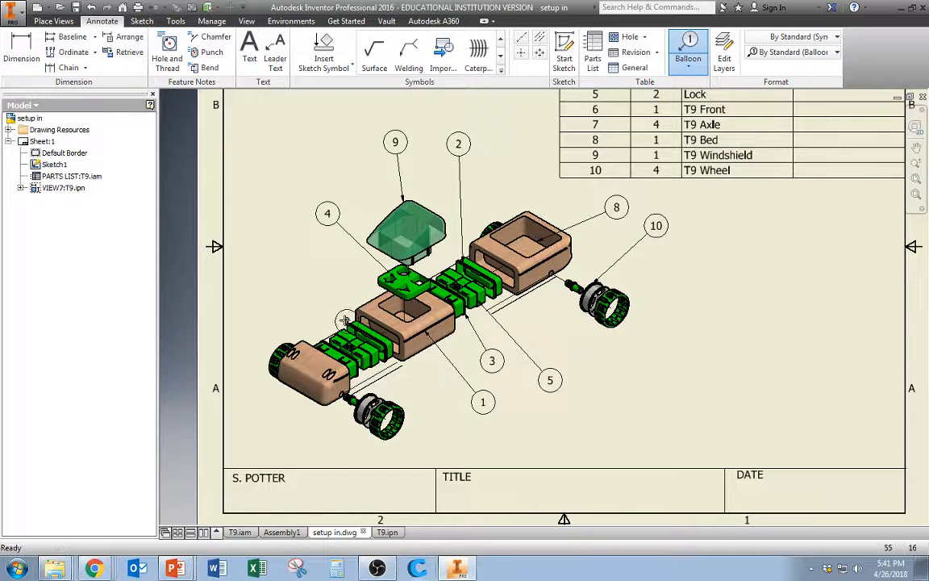
left_click(351, 323)
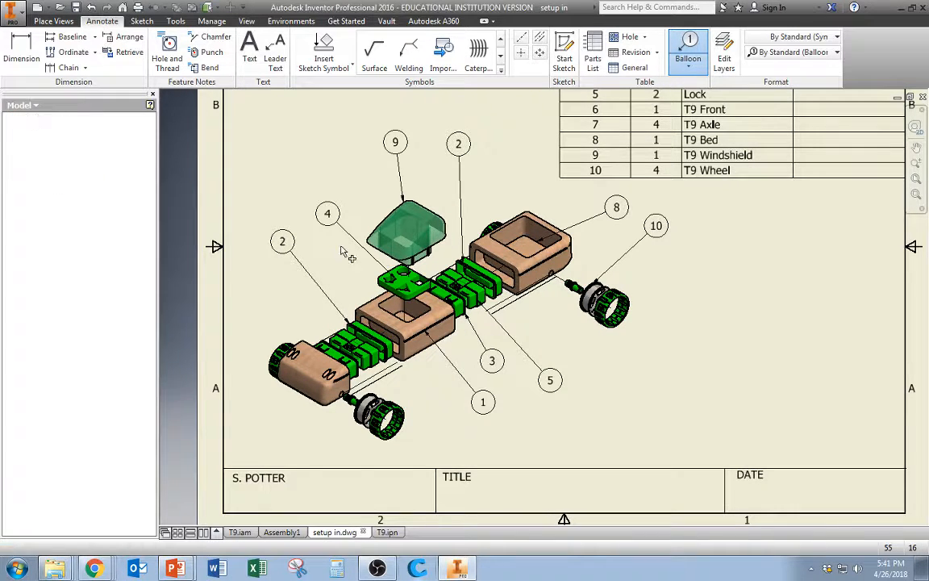
left_click(689, 47)
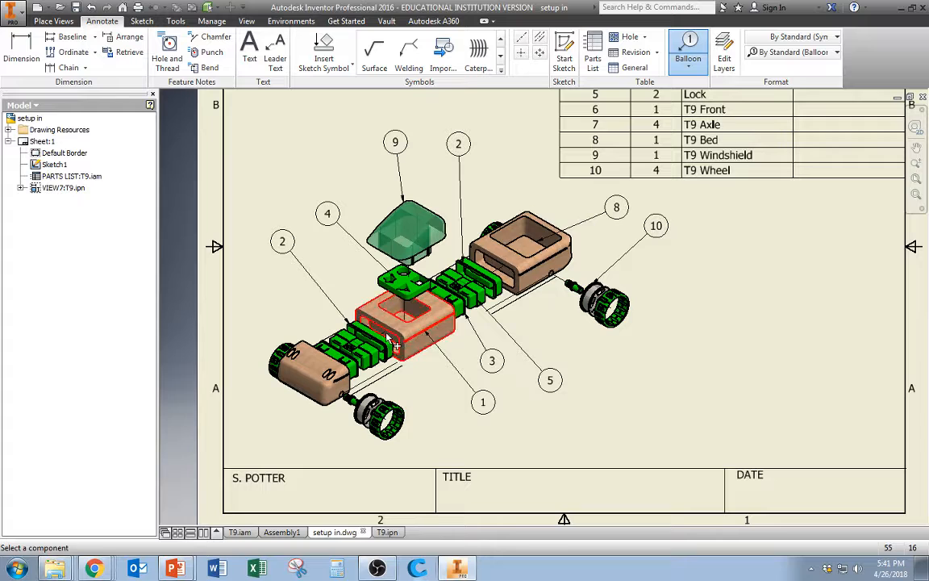
left_click(348, 324)
left_click(275, 284)
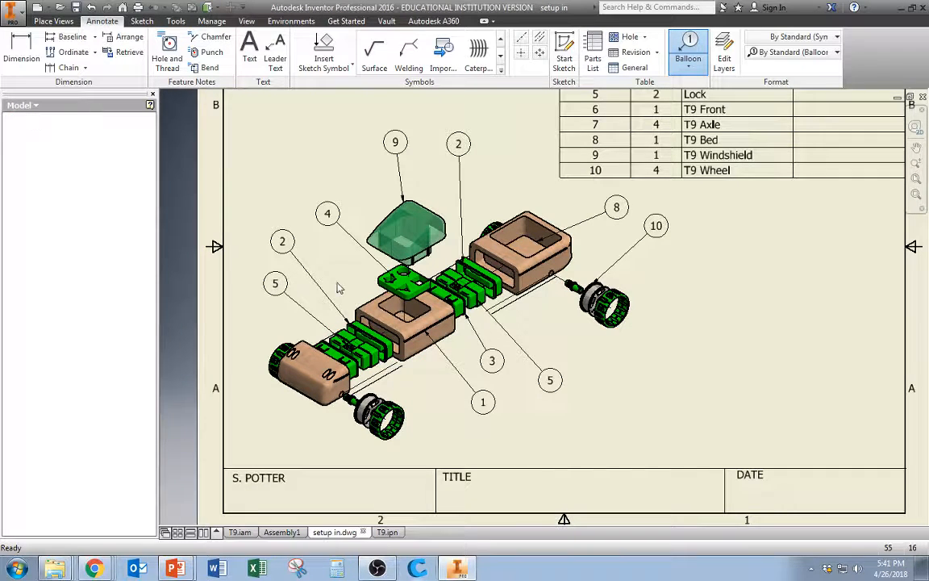
key("Return")
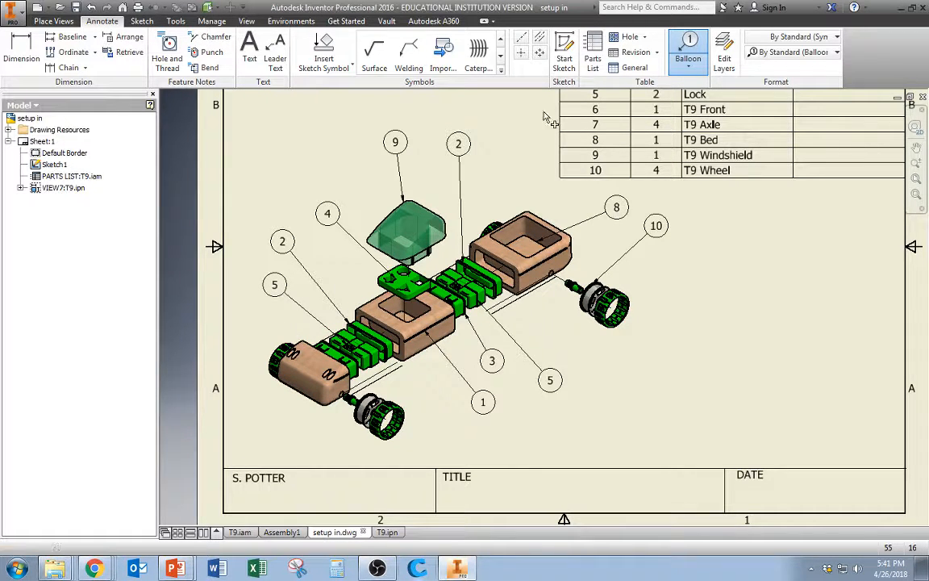
Attach a balloon to the left two-block socket, placing it to the upper left
left_click(337, 351)
left_click(258, 314)
key("Return")
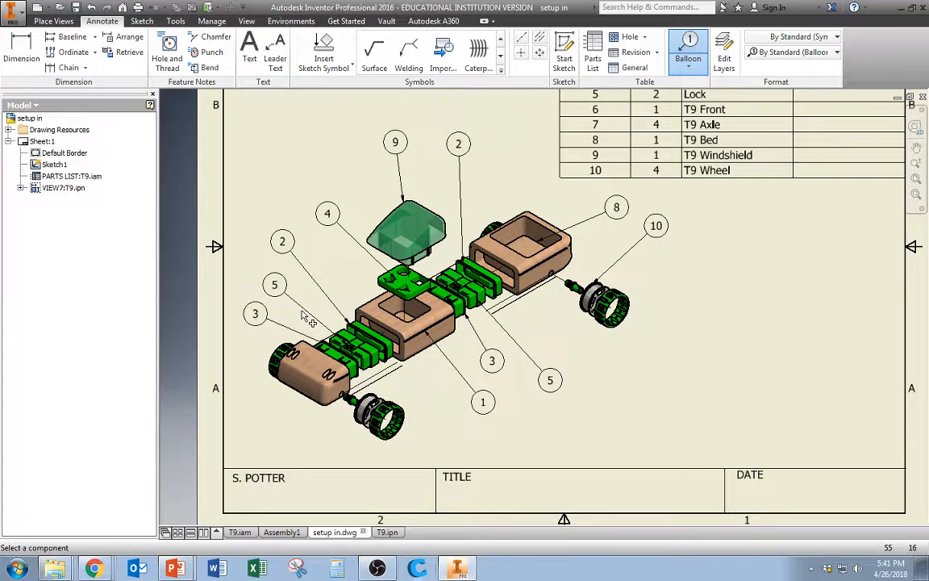
Try to attach a balloon to the front box at the lower-left end of the view
left_click(307, 393)
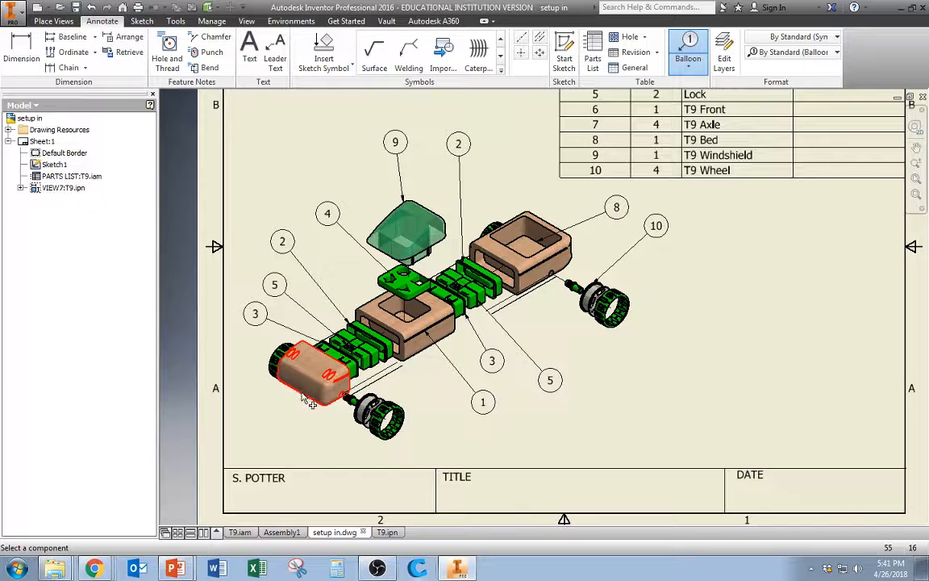
left_click(271, 422)
key("ctrl+z")
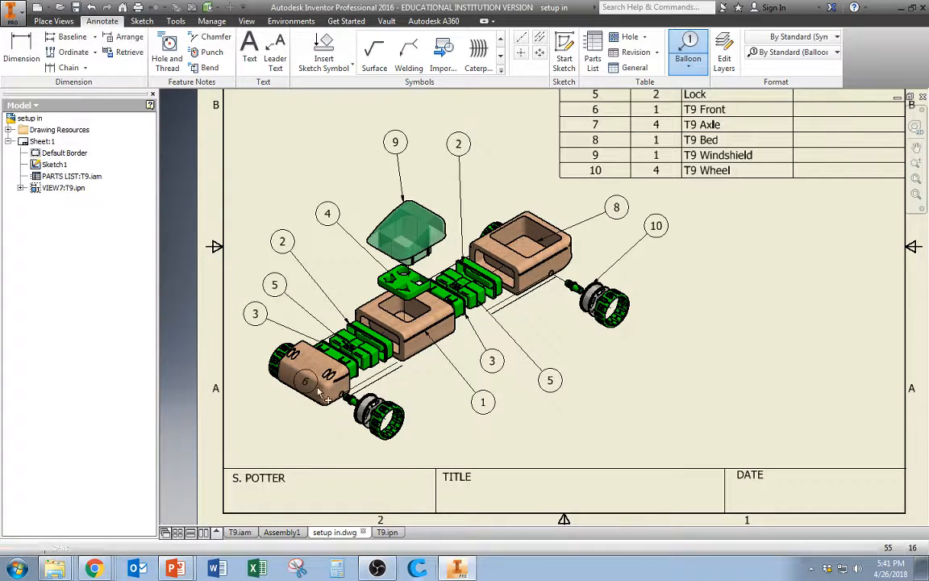
left_click(300, 393)
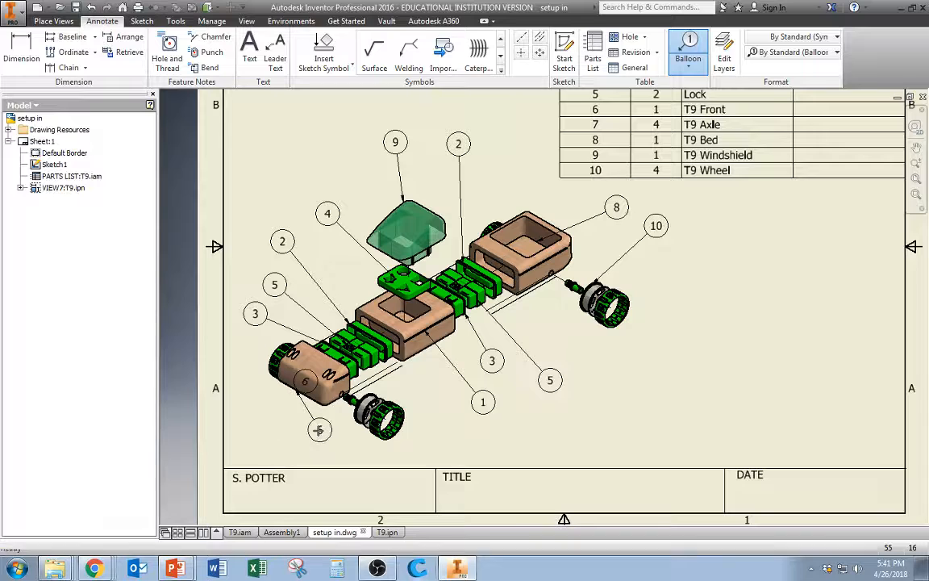
key("Escape")
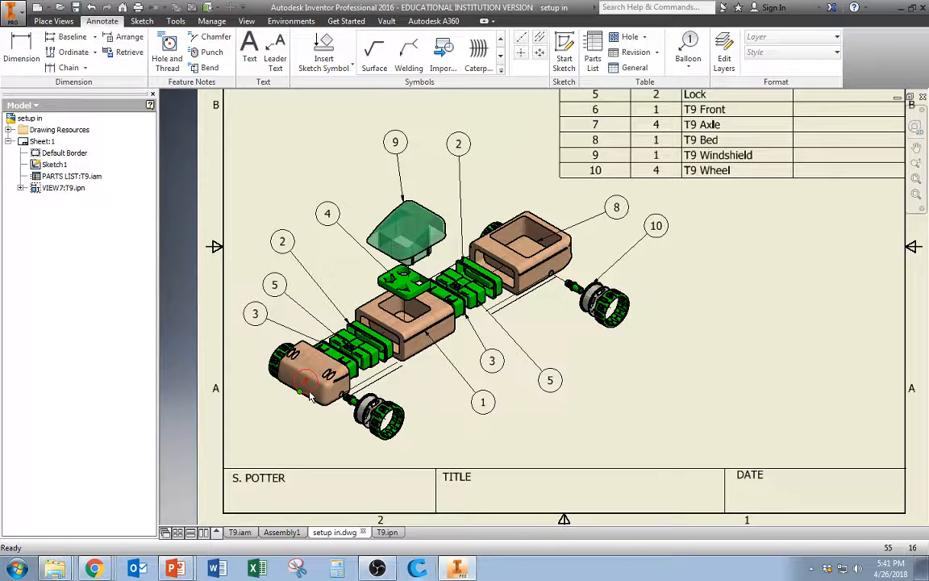
Attach a balloon to the T9 Front box, placing it below and to the left
key("b")
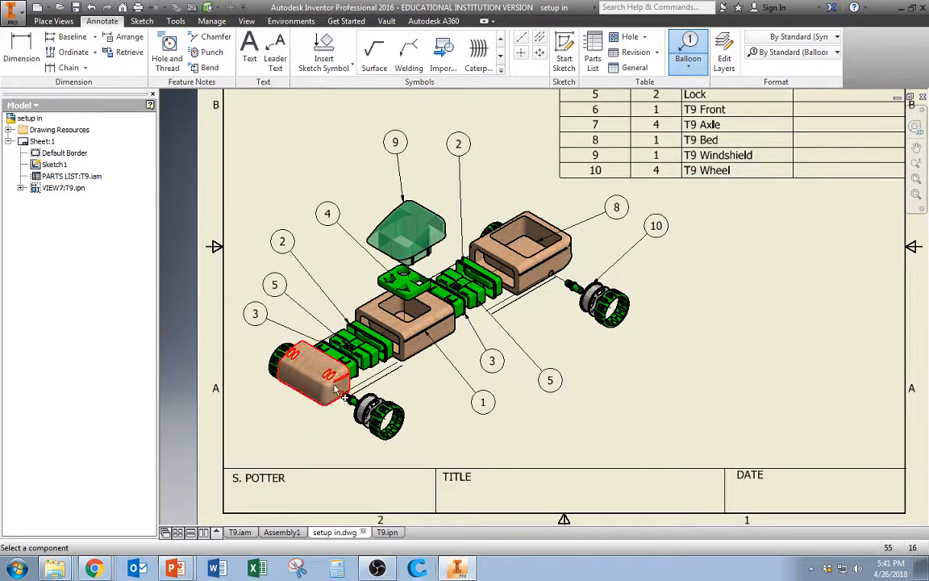
left_click(304, 392)
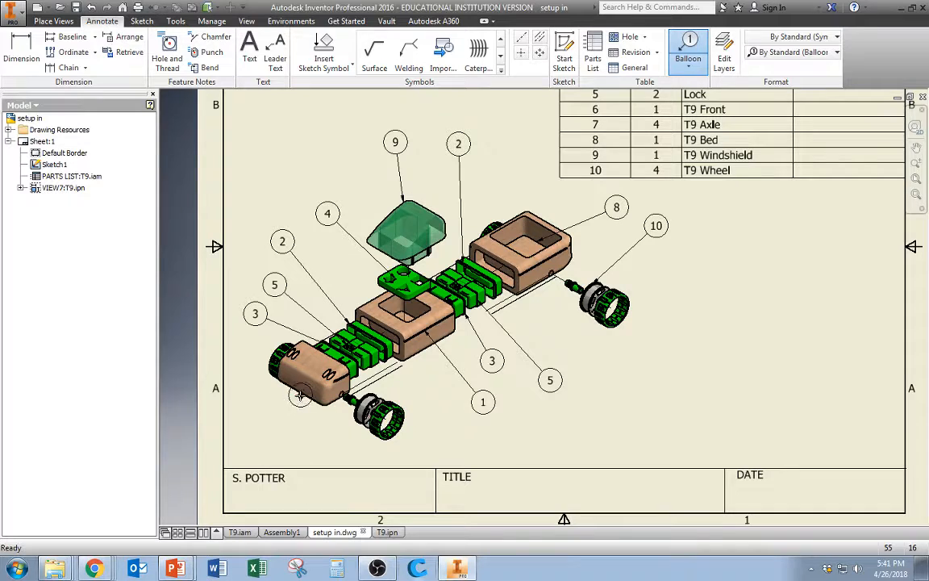
left_click(264, 431)
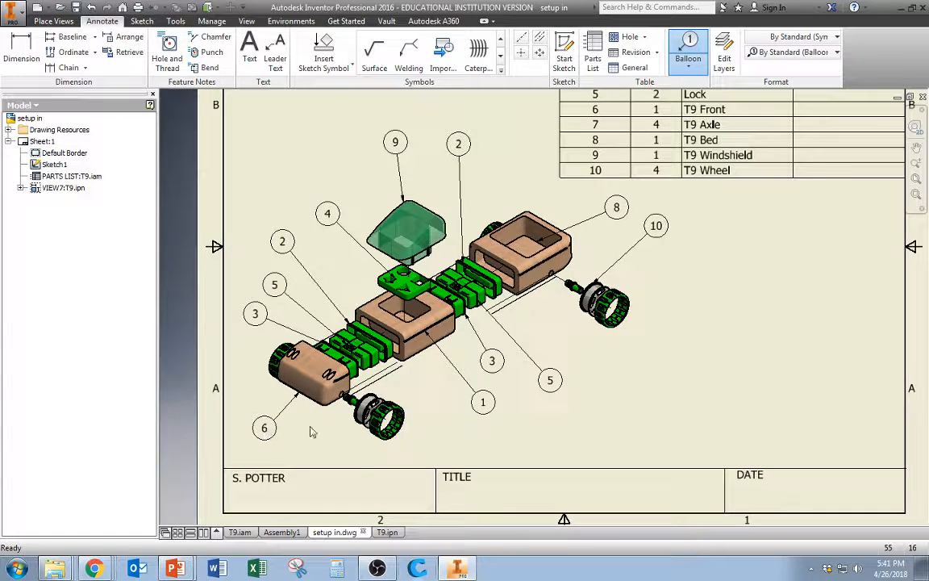
key("Return")
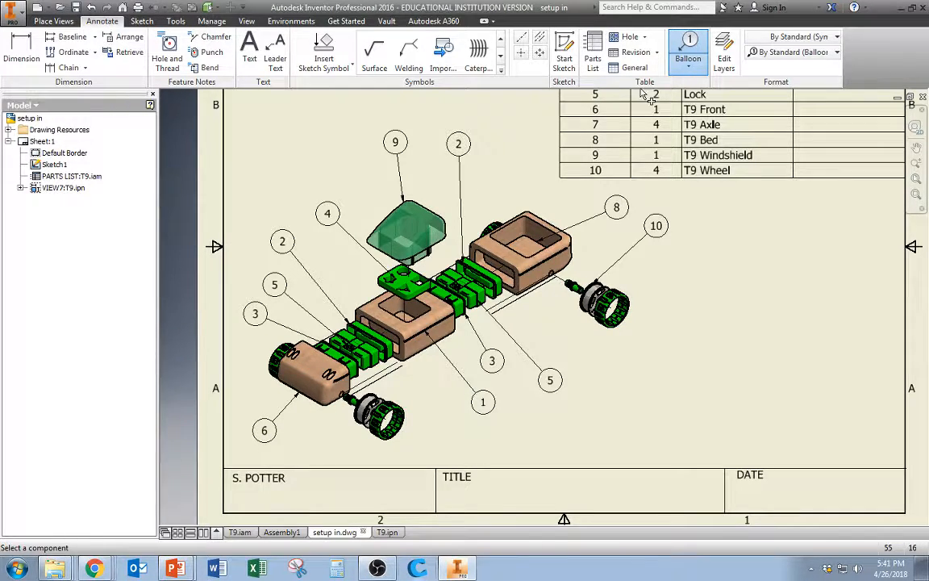
Attach a balloon to the front wheel at the lower-left end, placing it below the wheel
left_click(384, 437)
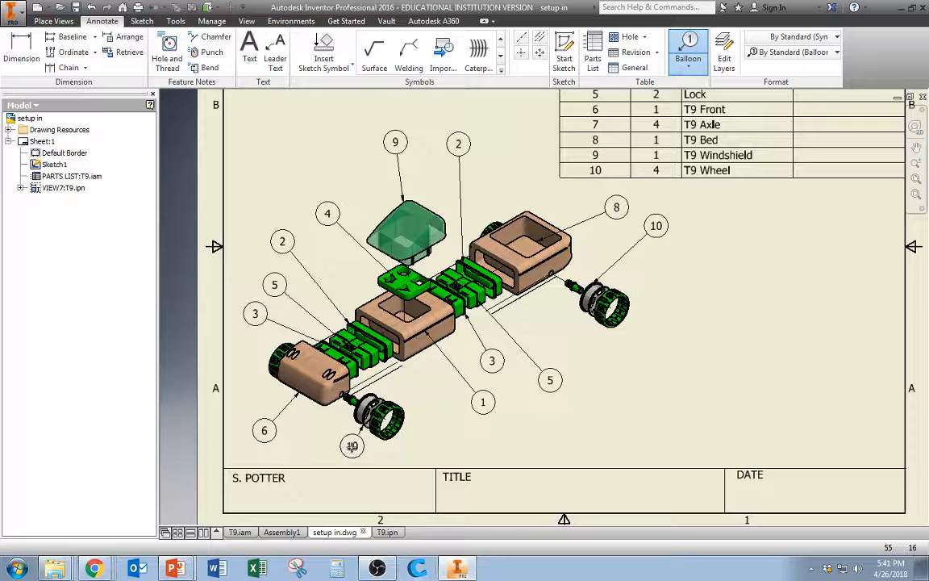
left_click(385, 454)
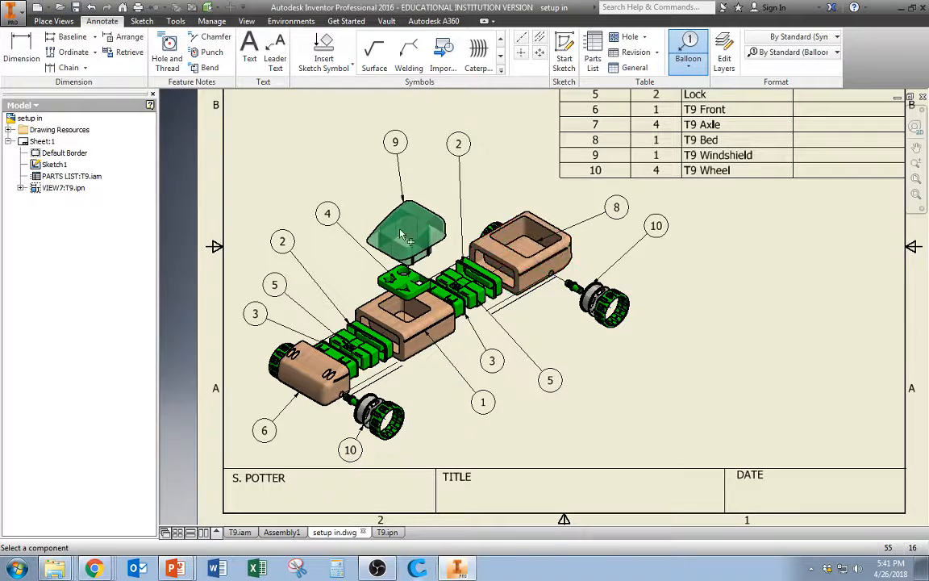
scroll(529, 348, "down", 5)
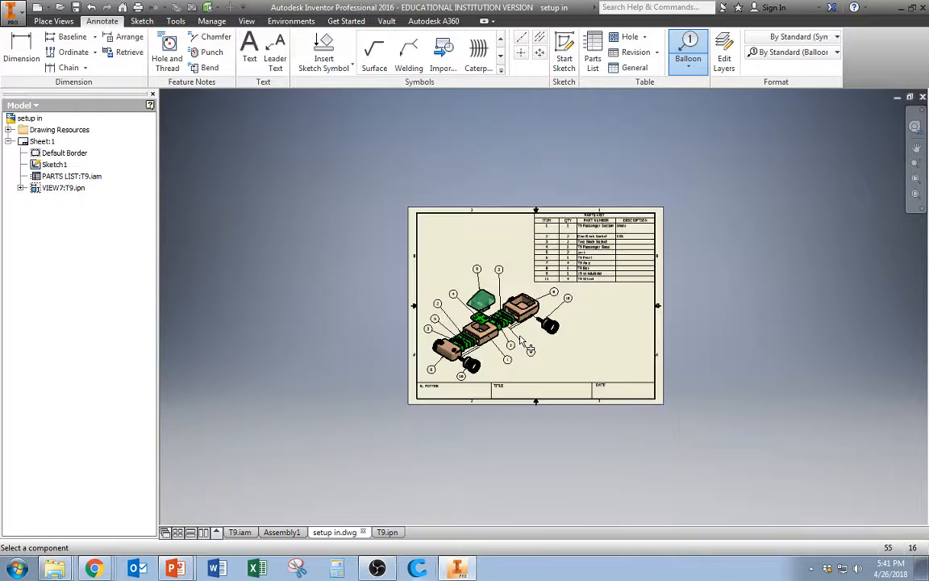
scroll(529, 351, "up", 3)
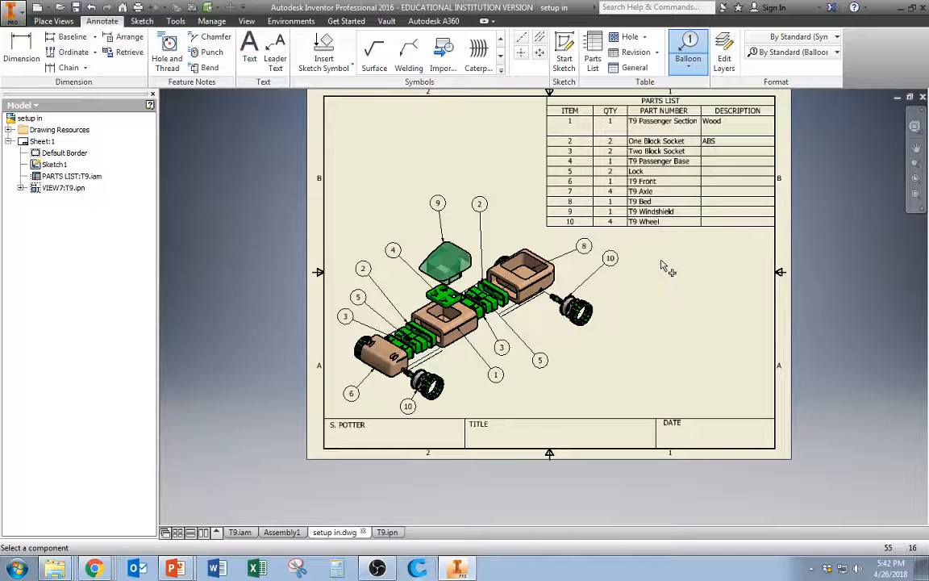
middle_click_drag(699, 302, 675, 328)
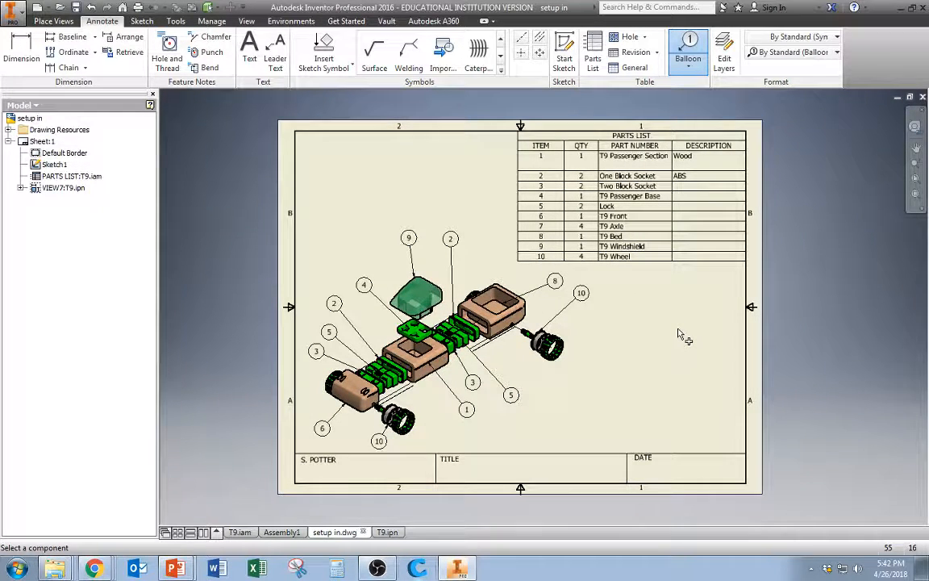